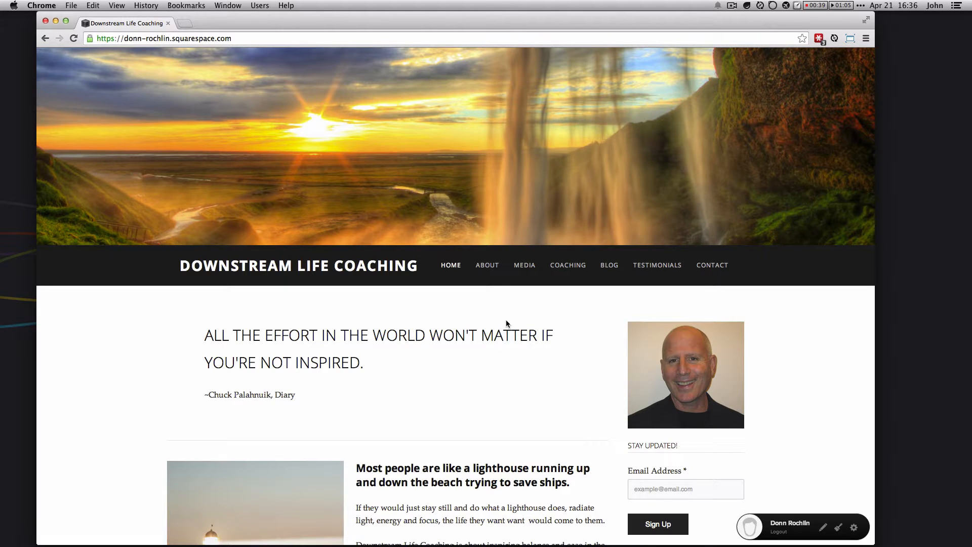
Step: Open the Home page in the site editor and look over its lighthouse image and coaching text
{"action": "left_click", "coordinate": [855, 528]}
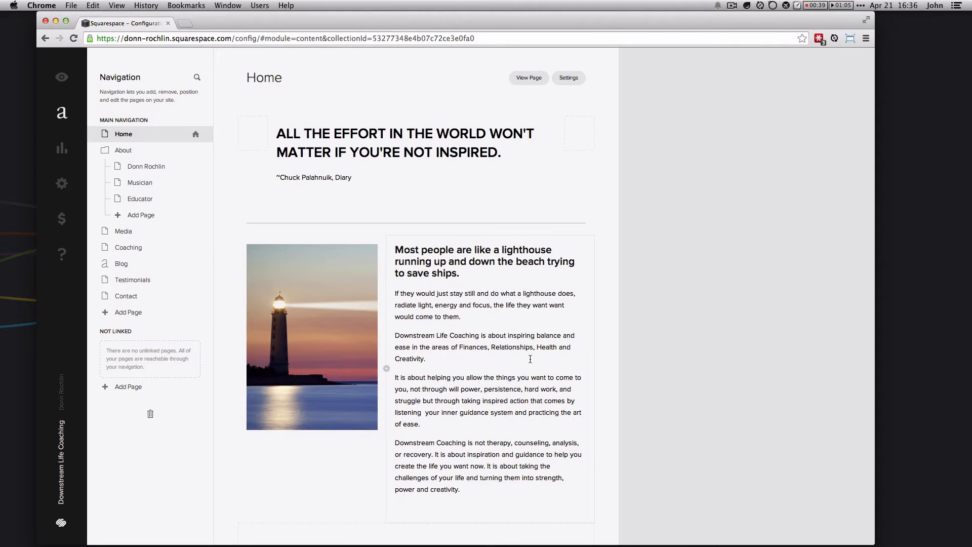
{"action": "scroll", "coordinate": [530, 359], "scroll_direction": "down", "scroll_amount": 3}
{"action": "scroll", "coordinate": [505, 311], "scroll_direction": "up", "scroll_amount": 3}
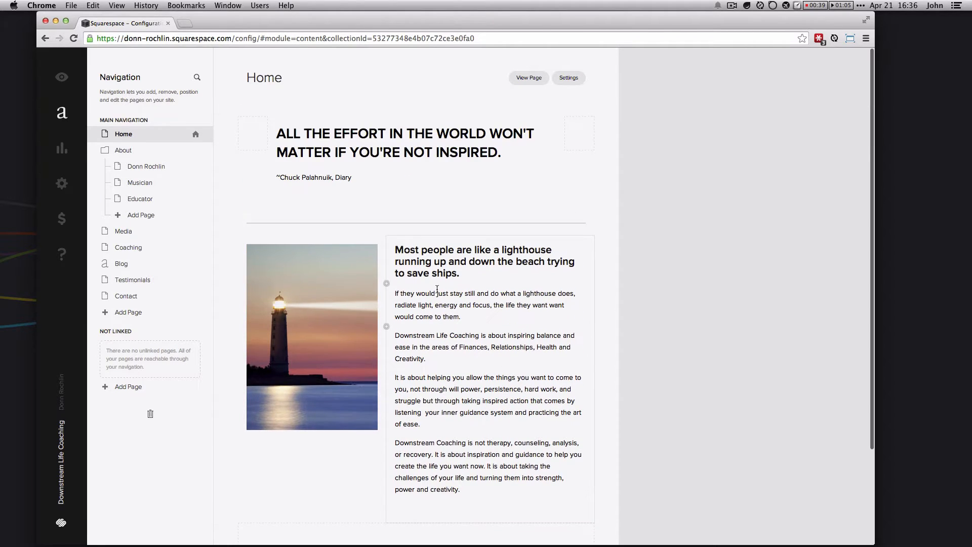
{"action": "scroll", "coordinate": [344, 287], "scroll_direction": "down", "scroll_amount": 3}
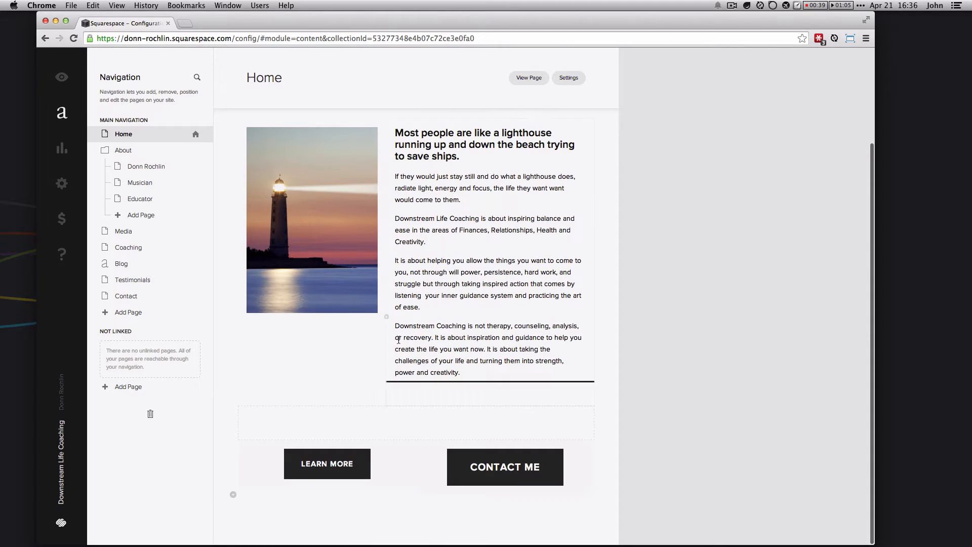
Step: Open About > Musician and review its Gershwin quote, rose-on-piano image and Composer & Pianist credits
{"action": "left_click", "coordinate": [135, 183]}
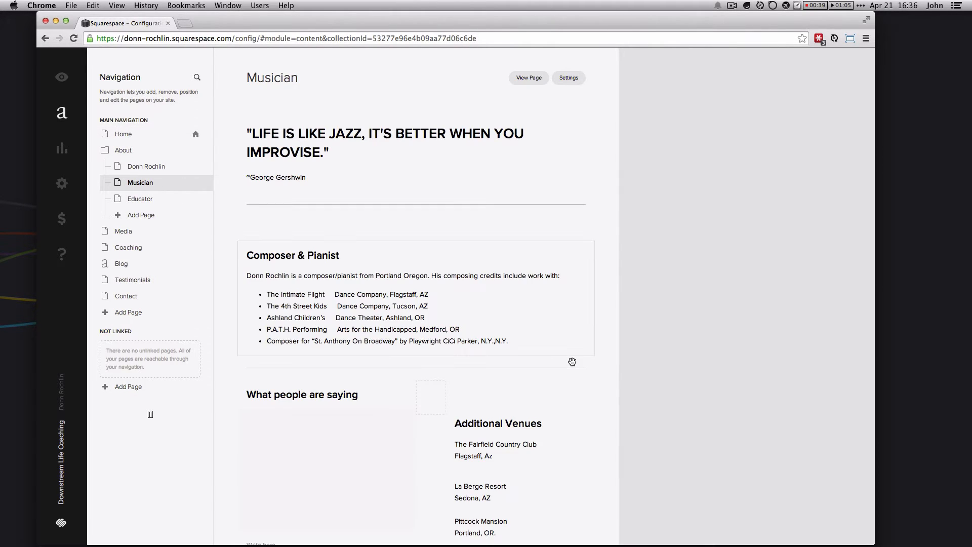
{"action": "scroll", "coordinate": [667, 335], "scroll_direction": "down", "scroll_amount": 3}
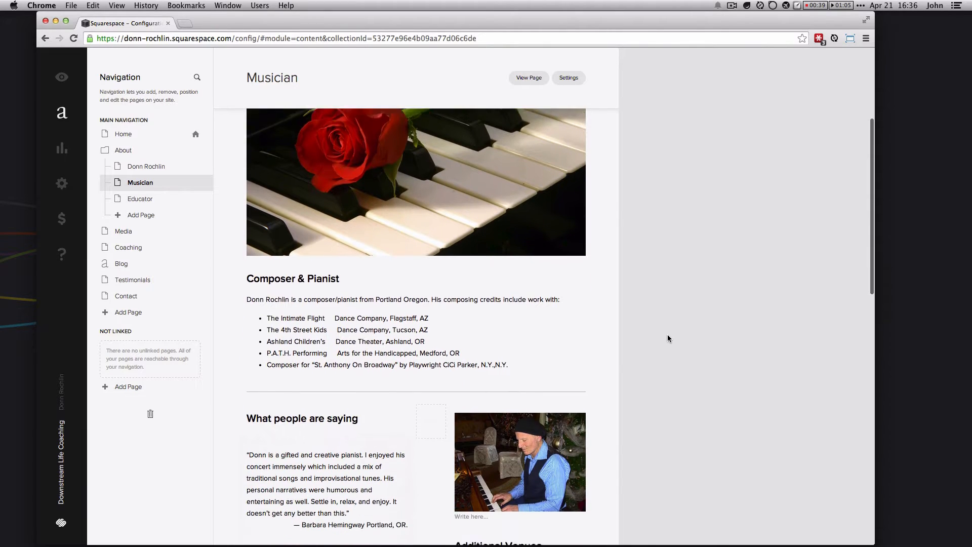
{"action": "scroll", "coordinate": [667, 335], "scroll_direction": "down", "scroll_amount": 7}
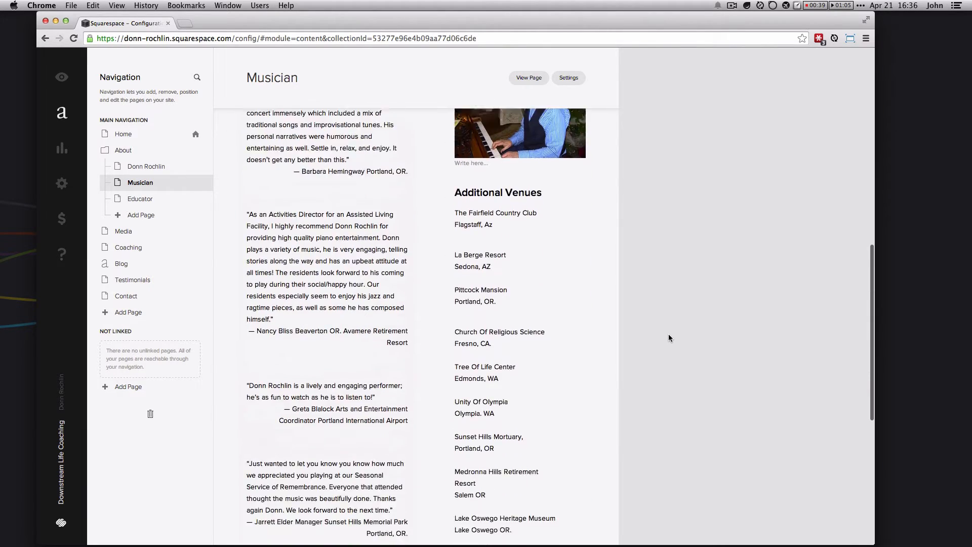
{"action": "scroll", "coordinate": [668, 337], "scroll_direction": "down", "scroll_amount": 7}
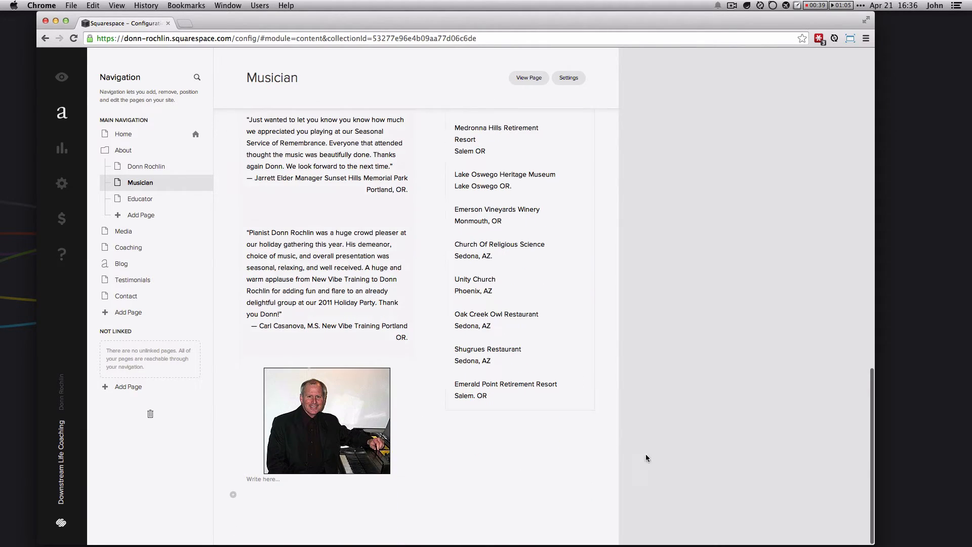
{"action": "scroll", "coordinate": [460, 318], "scroll_direction": "up", "scroll_amount": 1}
{"action": "scroll", "coordinate": [460, 319], "scroll_direction": "up", "scroll_amount": 13}
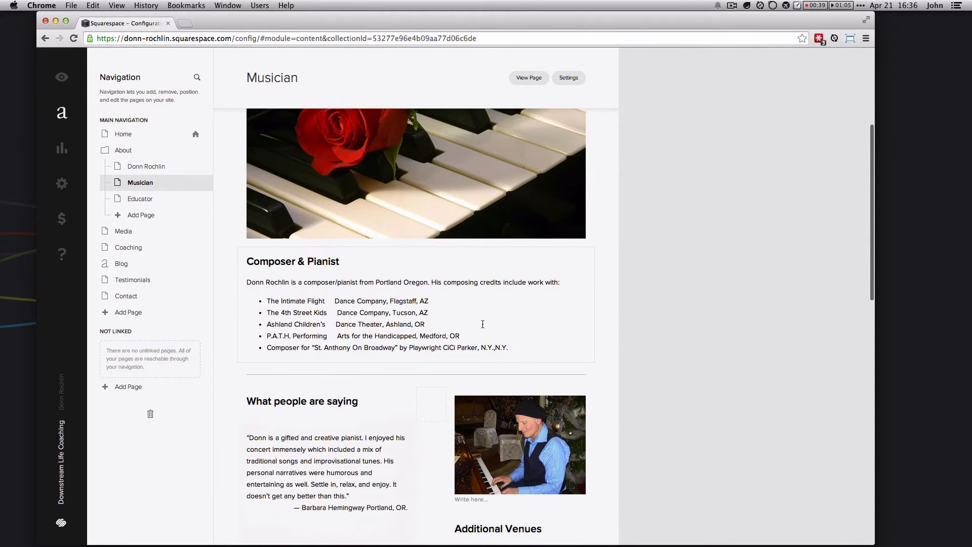
{"action": "scroll", "coordinate": [482, 324], "scroll_direction": "up", "scroll_amount": 8}
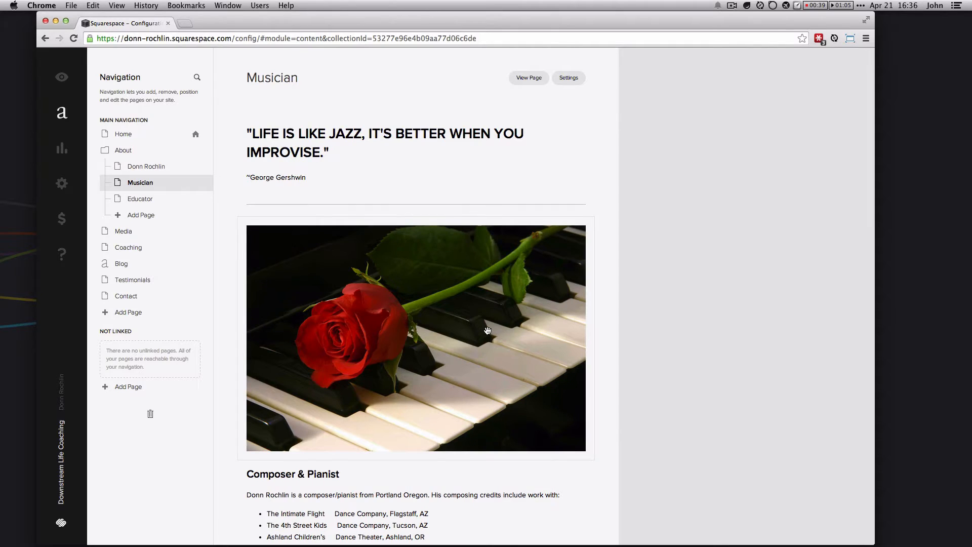
{"action": "scroll", "coordinate": [488, 331], "scroll_direction": "down", "scroll_amount": 7}
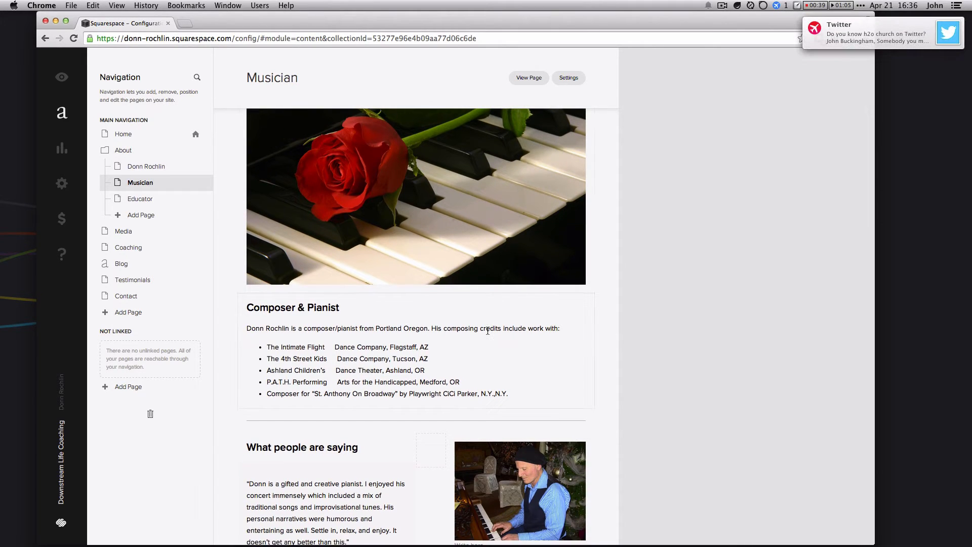
{"action": "scroll", "coordinate": [537, 353], "scroll_direction": "up", "scroll_amount": 4}
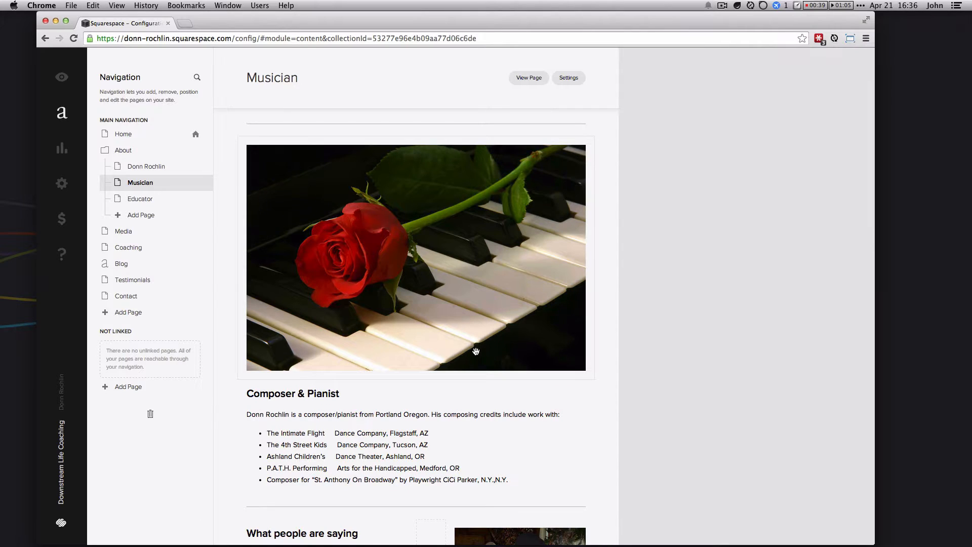
{"action": "scroll", "coordinate": [442, 350], "scroll_direction": "down", "scroll_amount": 1}
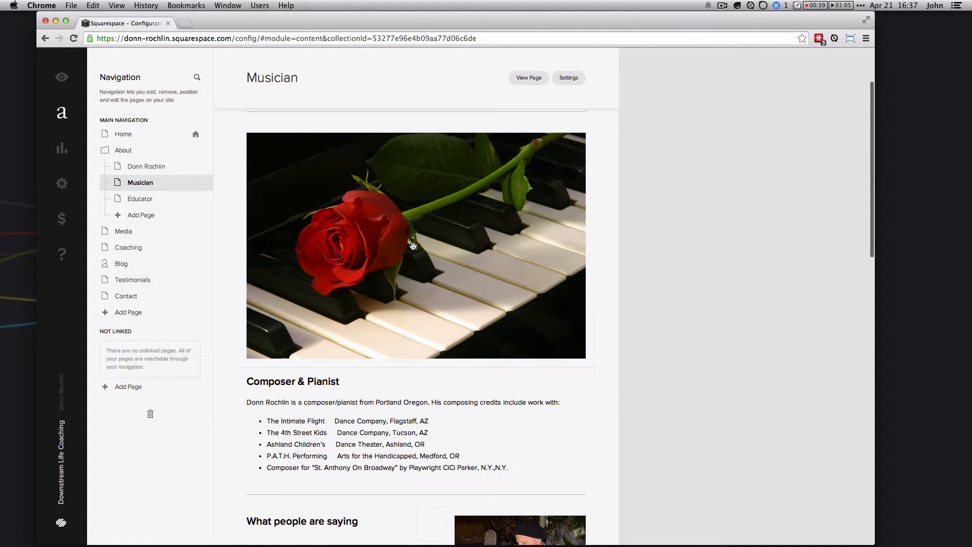
{"action": "scroll", "coordinate": [456, 237], "scroll_direction": "down", "scroll_amount": 1}
{"action": "scroll", "coordinate": [456, 236], "scroll_direction": "up", "scroll_amount": 5}
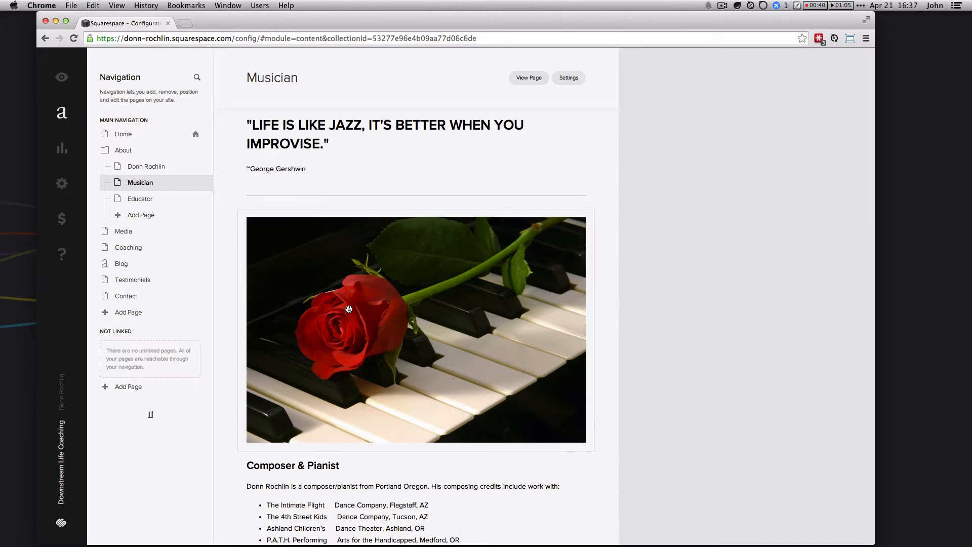
Step: Drag the rose-on-piano image into the testimonials' right column, above the pianist photo
{"action": "left_click_drag", "start_coordinate": [349, 308], "coordinate": [505, 462]}
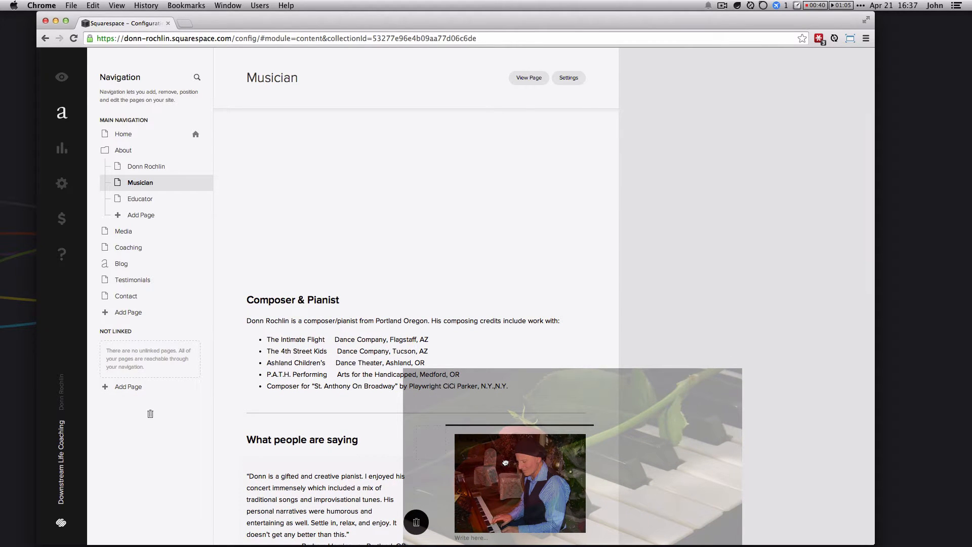
{"action": "left_click_drag", "start_coordinate": [505, 463], "coordinate": [505, 462]}
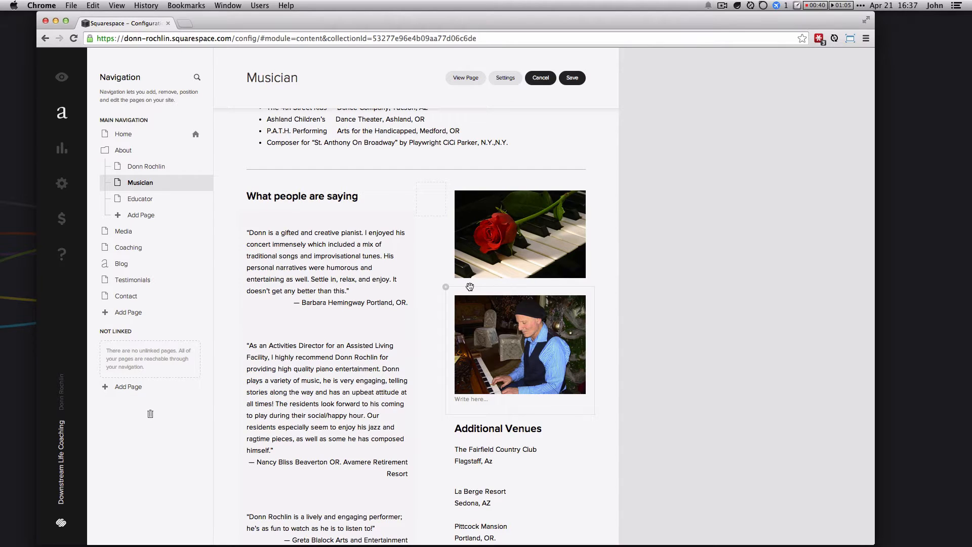
{"action": "scroll", "coordinate": [517, 214], "scroll_direction": "up", "scroll_amount": 4}
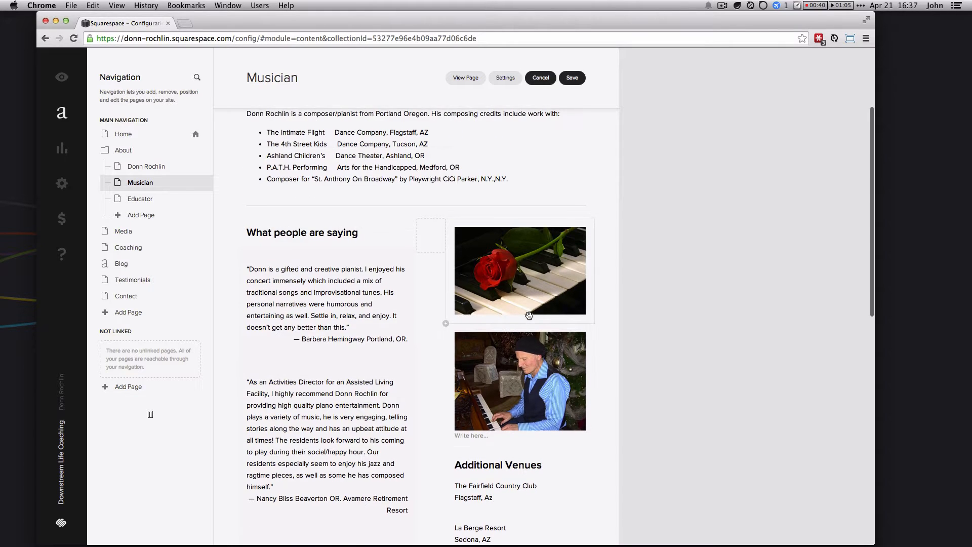
{"action": "scroll", "coordinate": [458, 251], "scroll_direction": "up", "scroll_amount": 4}
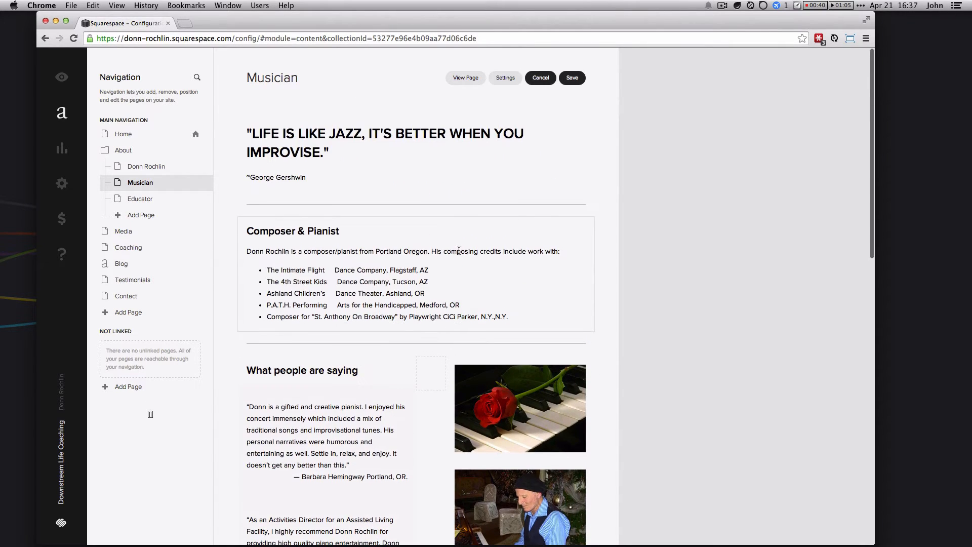
Step: Drag the rose image back to full width below the Gershwin quote, above Composer & Pianist
{"action": "left_click_drag", "start_coordinate": [512, 415], "coordinate": [364, 218]}
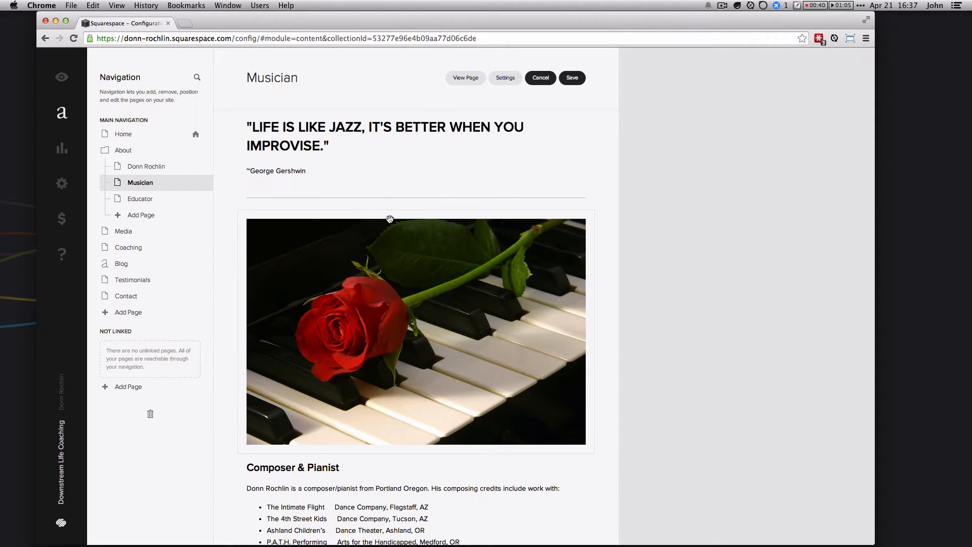
{"action": "mouse_move", "coordinate": [387, 238]}
{"action": "left_mouse_down"}
{"action": "mouse_move", "coordinate": [397, 219]}
{"action": "mouse_move", "coordinate": [369, 208]}
{"action": "mouse_move", "coordinate": [379, 316]}
{"action": "mouse_move", "coordinate": [376, 237]}
{"action": "left_mouse_up"}
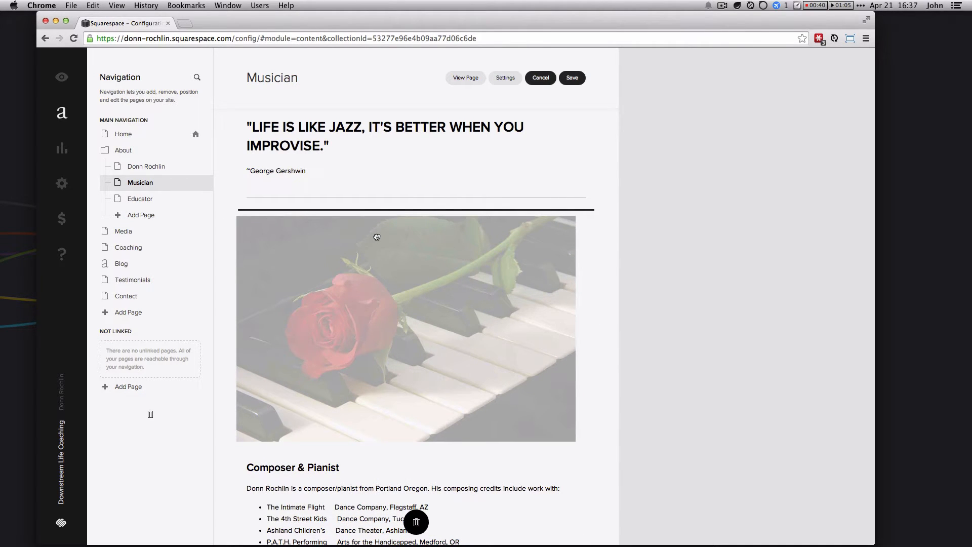
{"action": "left_click_drag", "start_coordinate": [377, 237], "coordinate": [382, 235]}
{"action": "scroll", "coordinate": [542, 155], "scroll_direction": "down", "scroll_amount": 5}
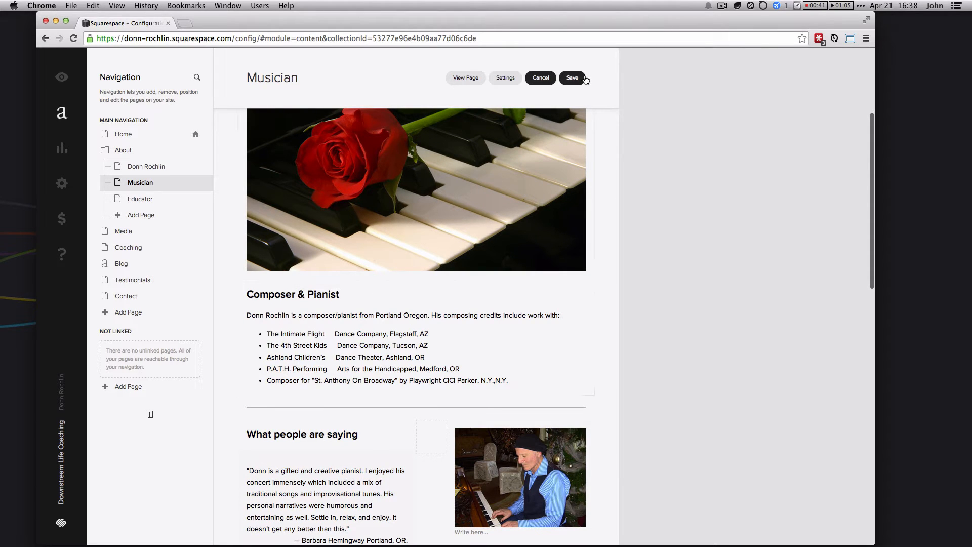
Step: Drag the Avamere Activities Director testimonial into the left column beneath the first testimonial
{"action": "scroll", "coordinate": [401, 326], "scroll_direction": "down", "scroll_amount": 8}
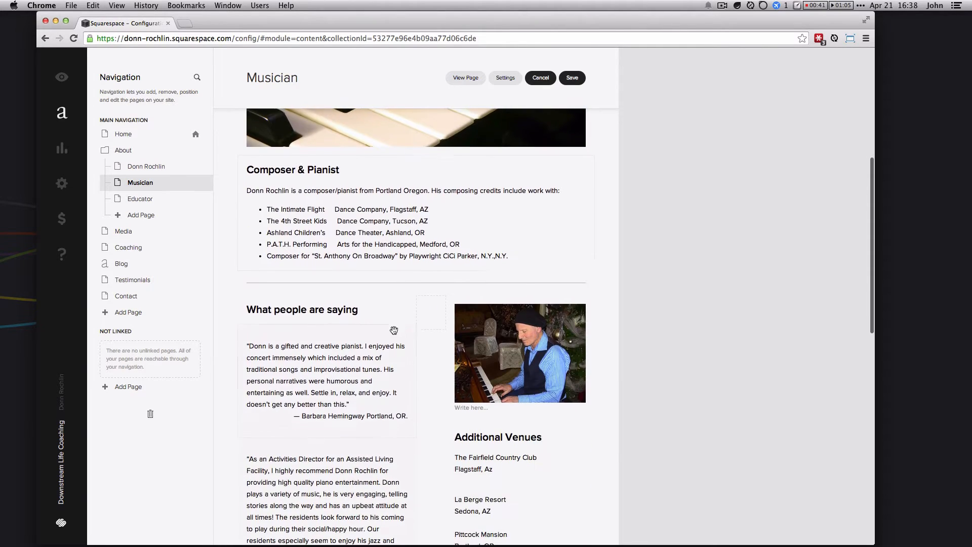
{"action": "scroll", "coordinate": [394, 329], "scroll_direction": "down", "scroll_amount": 3}
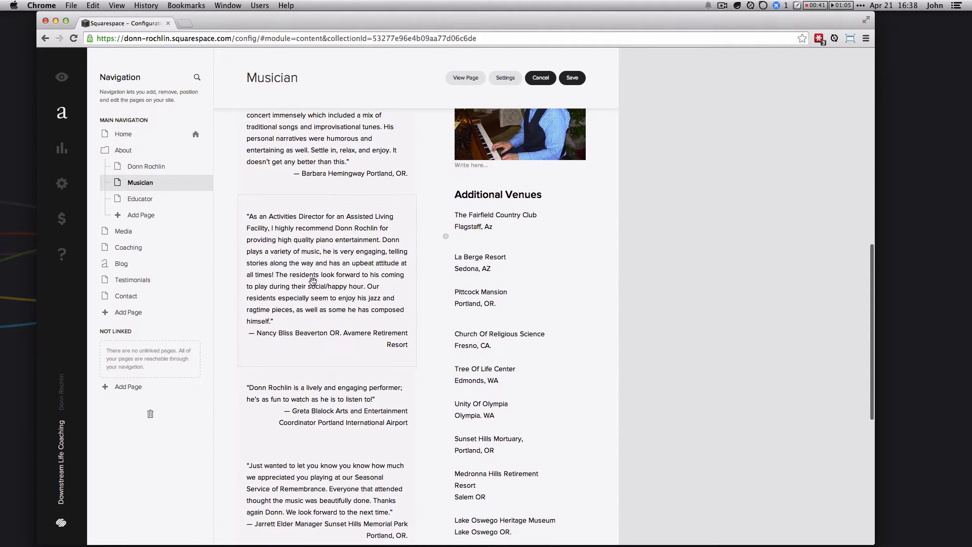
{"action": "left_click_drag", "start_coordinate": [313, 281], "coordinate": [529, 209]}
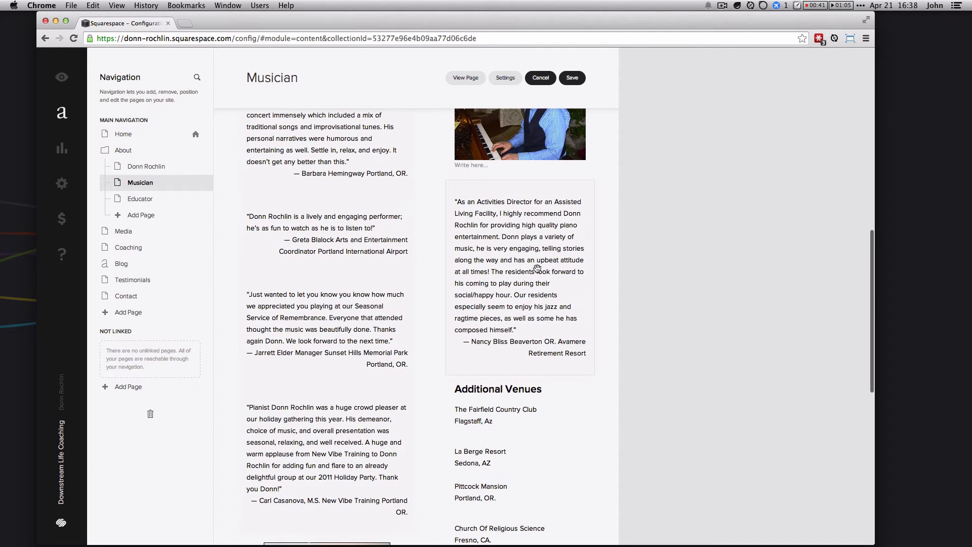
{"action": "left_click_drag", "start_coordinate": [518, 252], "coordinate": [360, 200]}
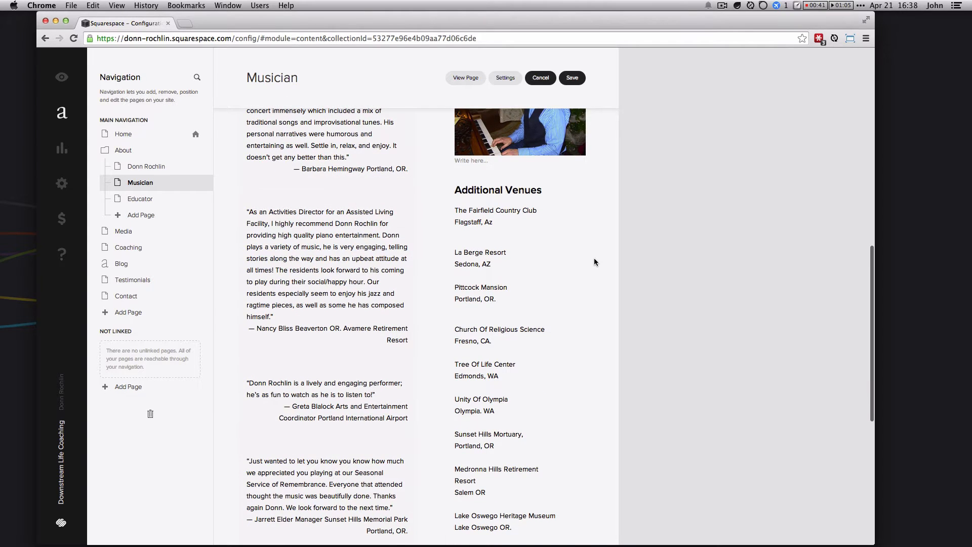
{"action": "scroll", "coordinate": [593, 257], "scroll_direction": "down", "scroll_amount": 3}
{"action": "scroll", "coordinate": [359, 317], "scroll_direction": "down", "scroll_amount": 10}
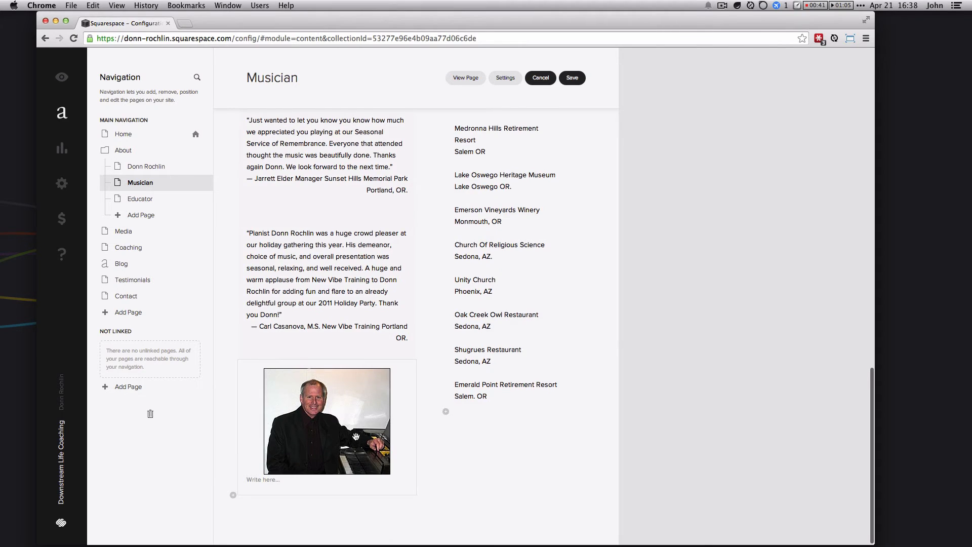
{"action": "scroll", "coordinate": [355, 436], "scroll_direction": "up", "scroll_amount": 12}
{"action": "scroll", "coordinate": [356, 437], "scroll_direction": "down", "scroll_amount": 12}
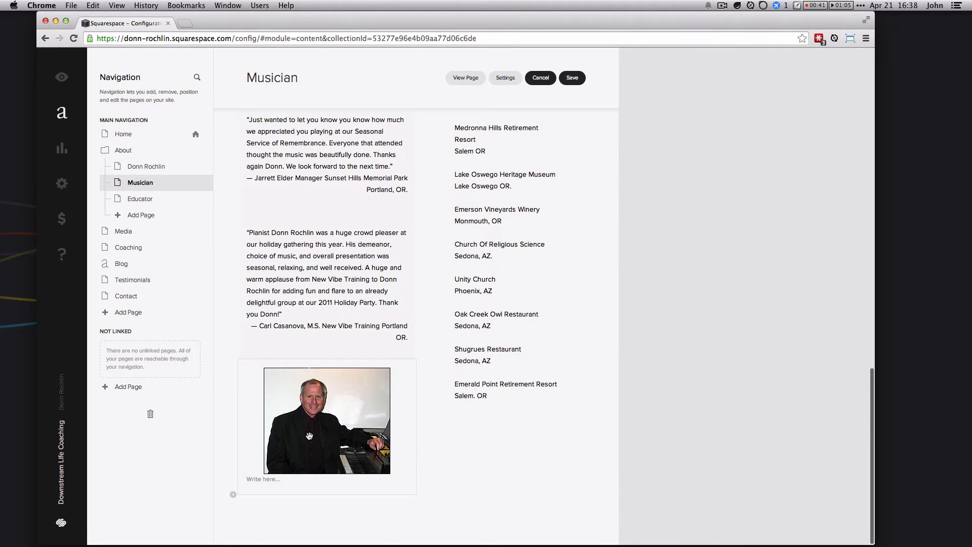
Step: Drag the photo of the man at the piano onto the trash target to delete it
{"action": "left_click_drag", "start_coordinate": [309, 435], "coordinate": [416, 529]}
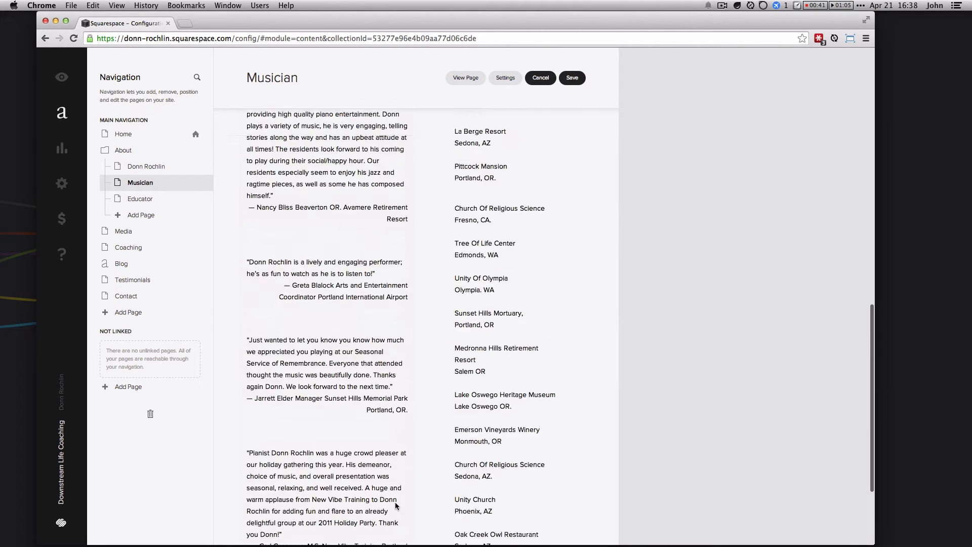
{"action": "scroll", "coordinate": [392, 501], "scroll_direction": "up", "scroll_amount": 15}
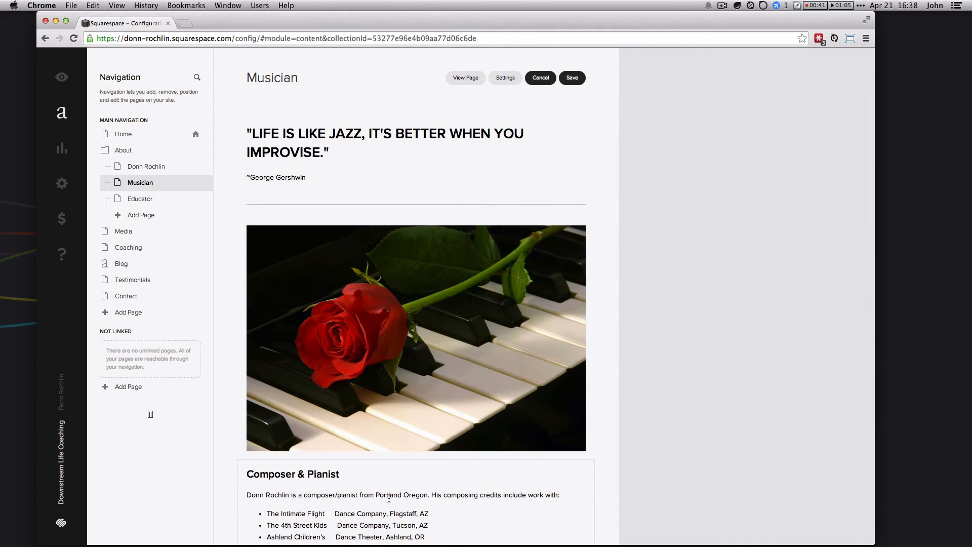
{"action": "scroll", "coordinate": [389, 498], "scroll_direction": "down", "scroll_amount": 5}
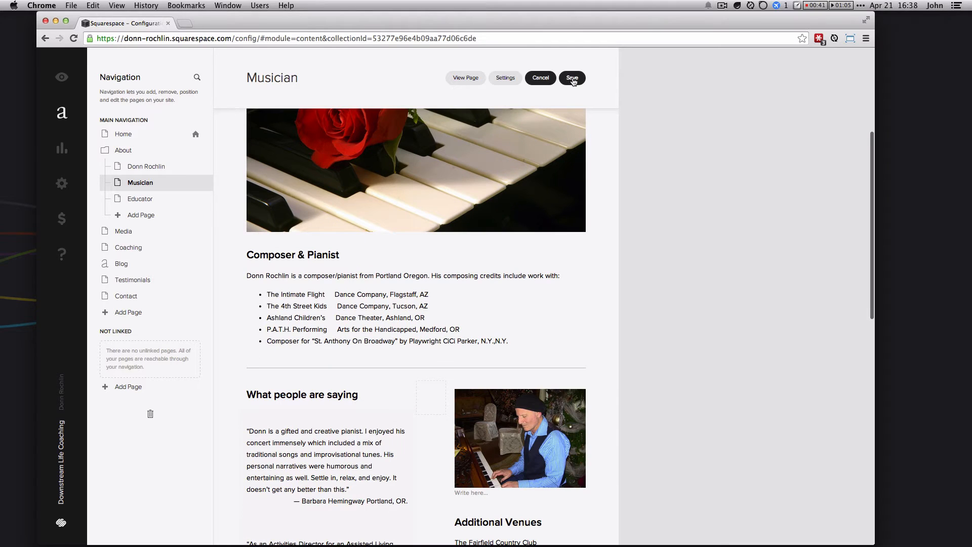
{"action": "scroll", "coordinate": [400, 322], "scroll_direction": "down", "scroll_amount": 3}
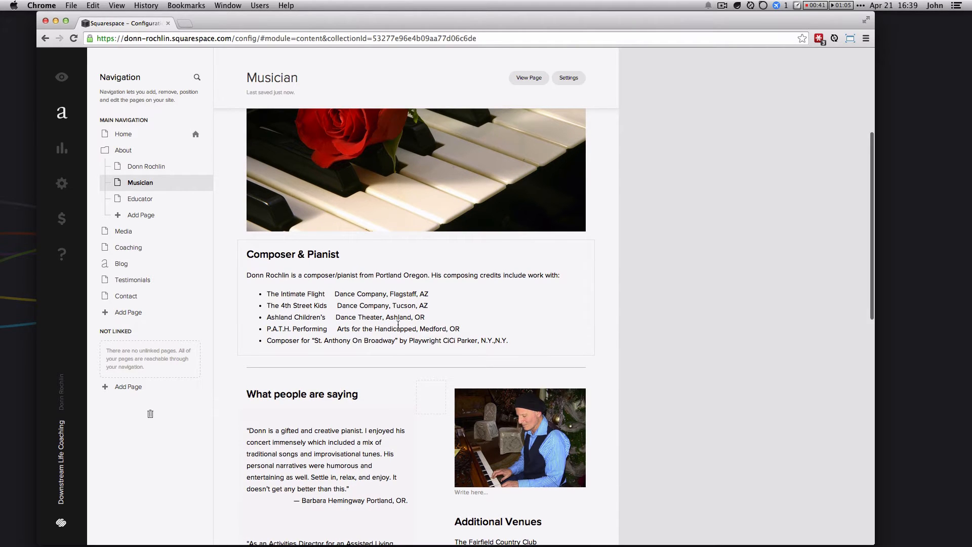
{"action": "scroll", "coordinate": [380, 332], "scroll_direction": "up", "scroll_amount": 1}
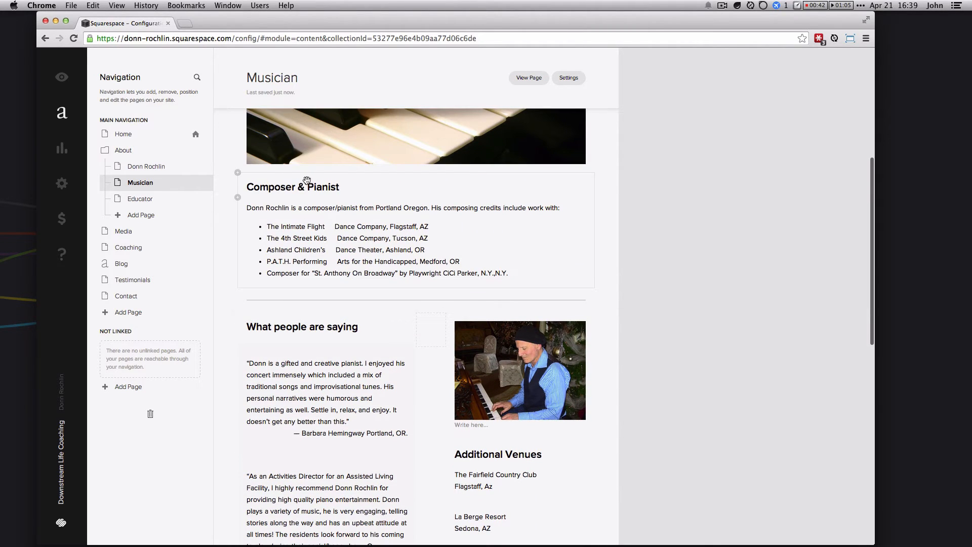
{"action": "left_click", "coordinate": [336, 226]}
{"action": "left_click_drag", "start_coordinate": [275, 188], "coordinate": [500, 275]}
{"action": "left_click", "coordinate": [501, 274]}
{"action": "left_click", "coordinate": [290, 206]}
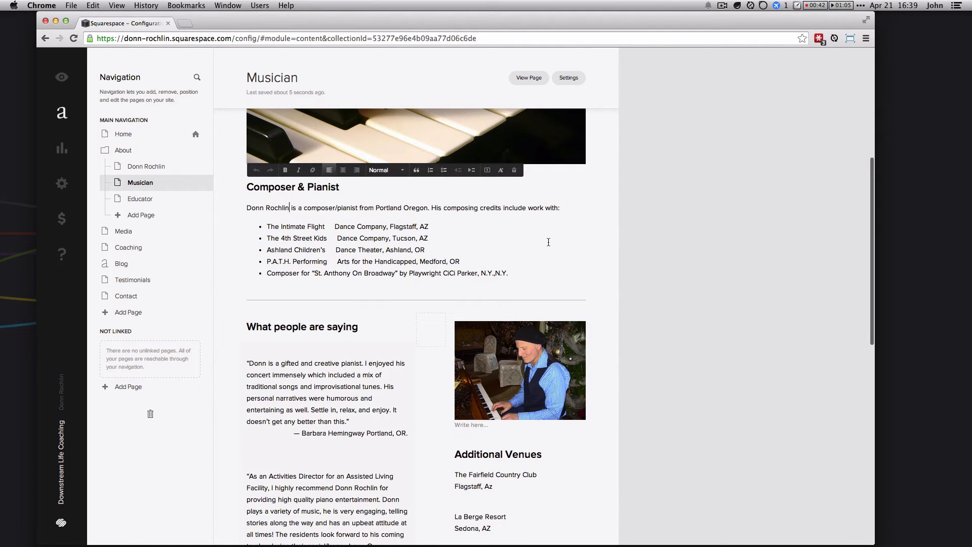
{"action": "left_click", "coordinate": [616, 238]}
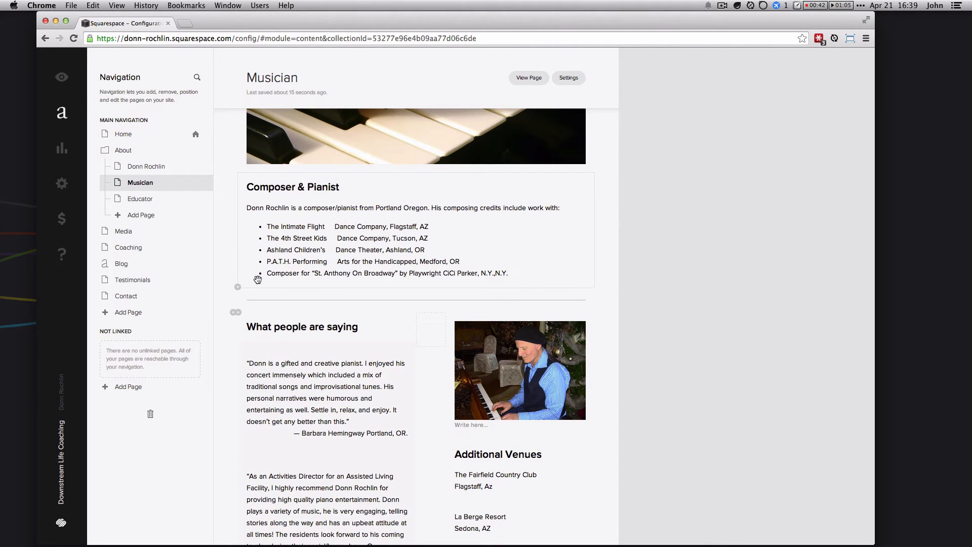
{"action": "left_click", "coordinate": [326, 238]}
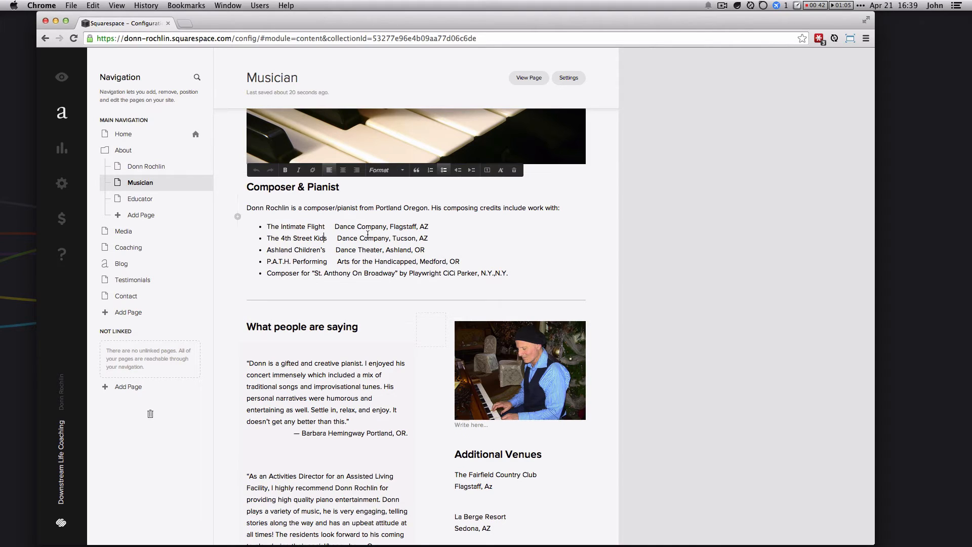
{"action": "left_click", "coordinate": [393, 208]}
{"action": "left_click", "coordinate": [650, 280]}
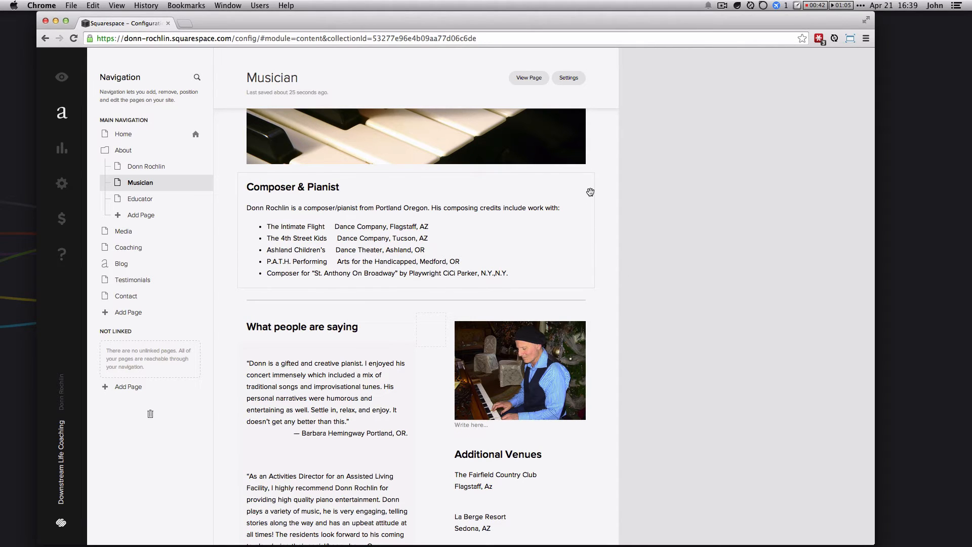
{"action": "left_click_drag", "start_coordinate": [591, 184], "coordinate": [536, 170]}
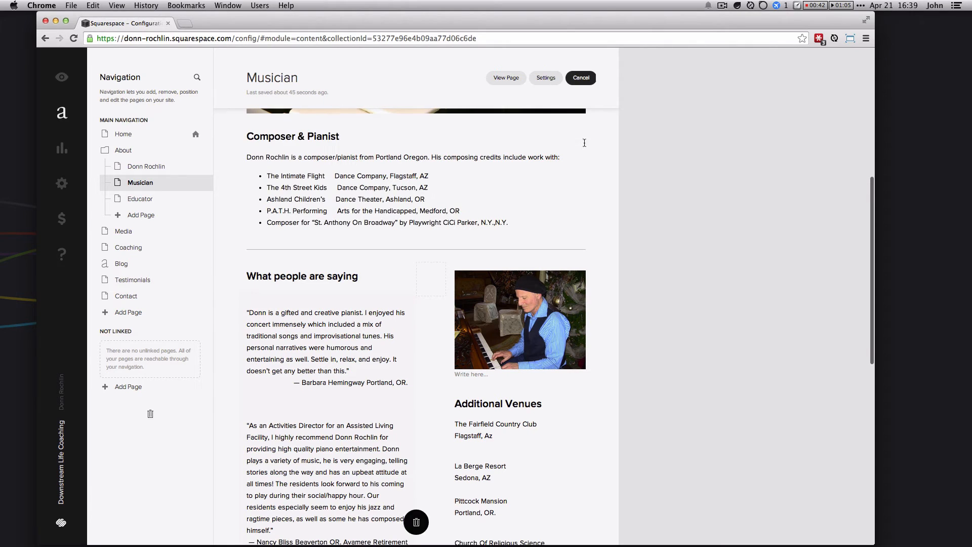
Step: Open the block picker at the insertion point below the last testimonial
{"action": "scroll", "coordinate": [512, 219], "scroll_direction": "down", "scroll_amount": 6}
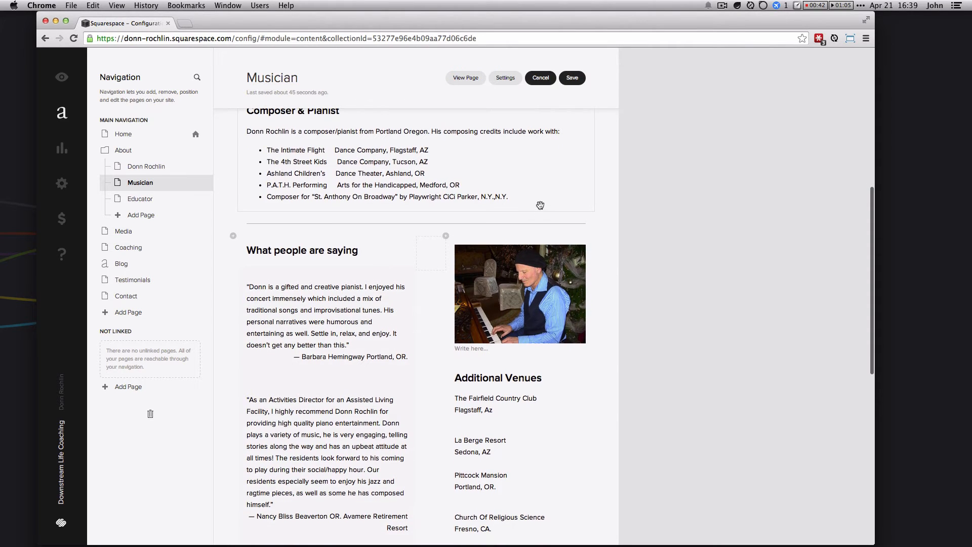
{"action": "scroll", "coordinate": [531, 221], "scroll_direction": "down", "scroll_amount": 12}
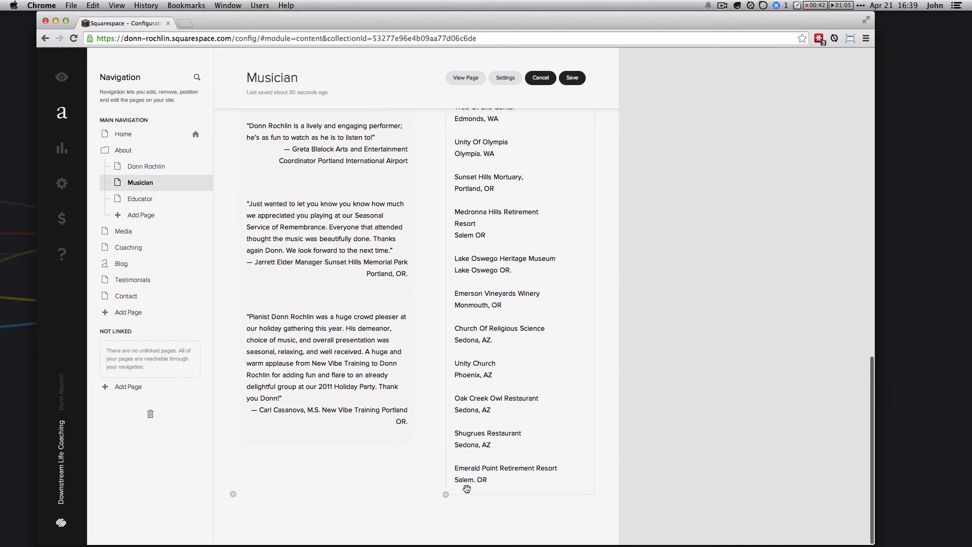
{"action": "scroll", "coordinate": [454, 204], "scroll_direction": "up", "scroll_amount": 7}
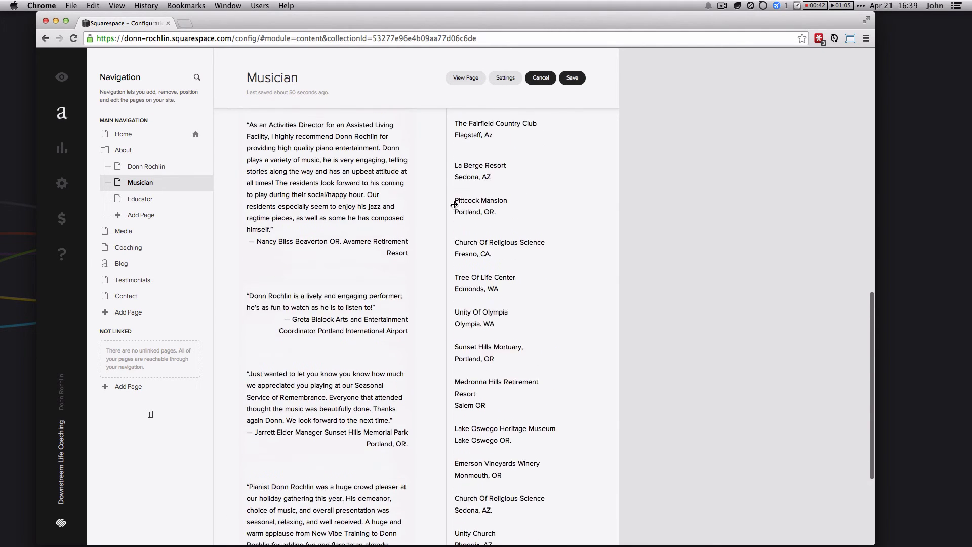
{"action": "scroll", "coordinate": [454, 204], "scroll_direction": "up", "scroll_amount": 6}
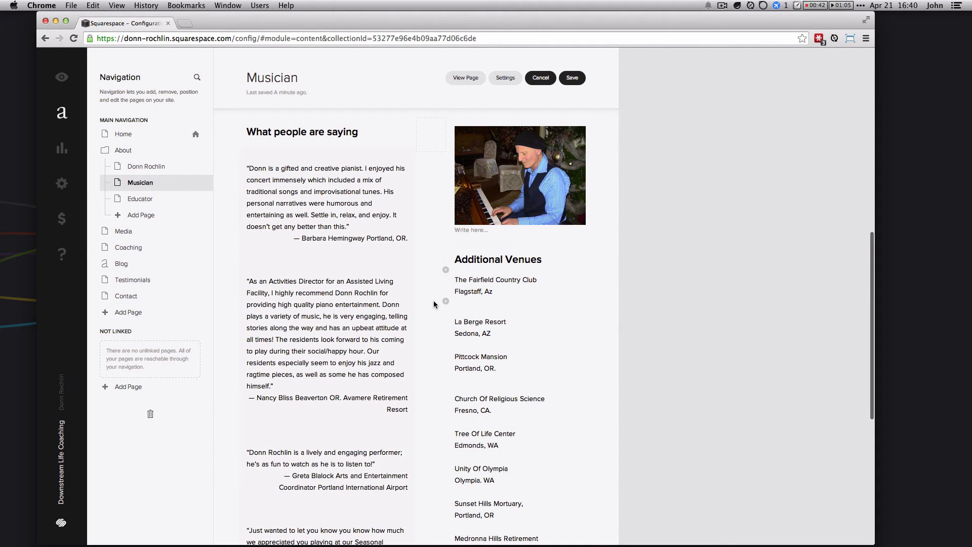
{"action": "scroll", "coordinate": [304, 354], "scroll_direction": "down", "scroll_amount": 10}
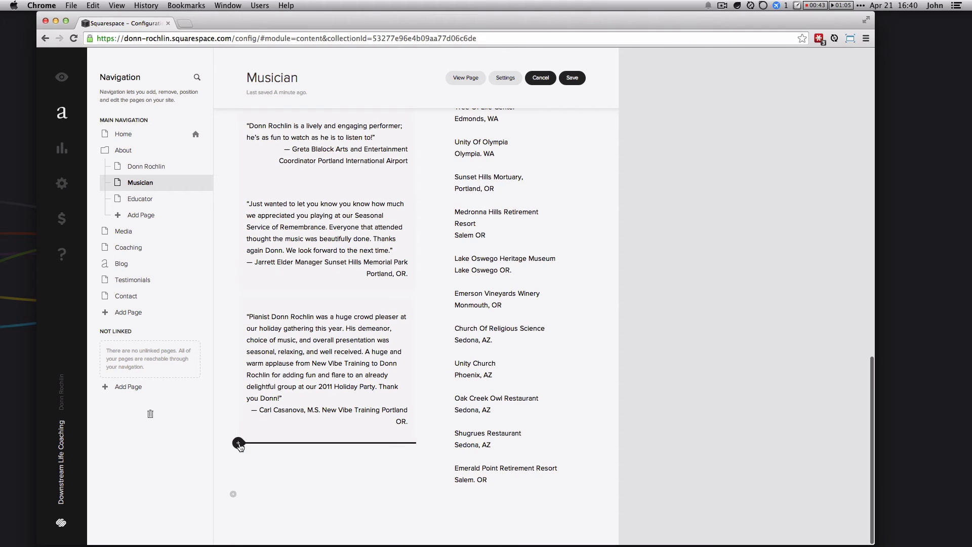
{"action": "left_click", "coordinate": [238, 444]}
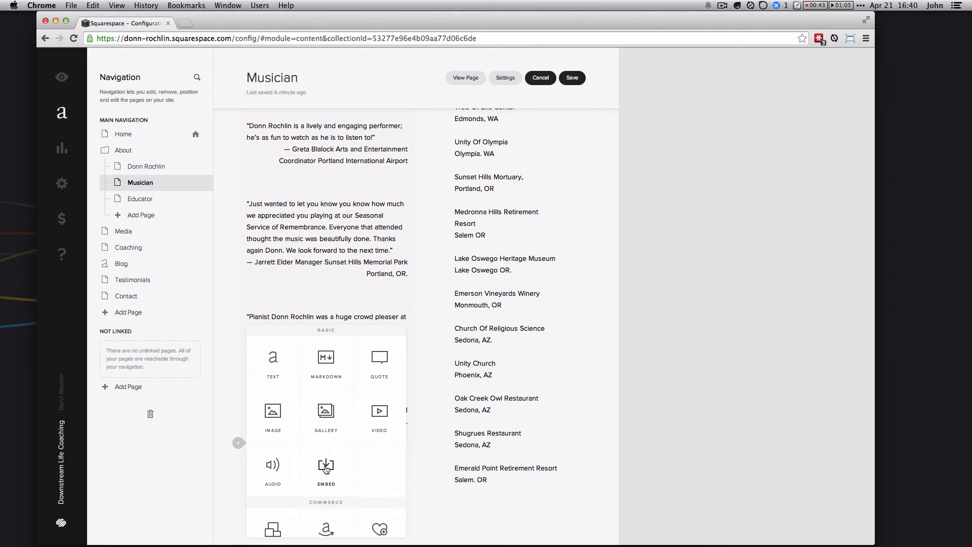
Step: Choose Image from the block picker to insert an empty image block
{"action": "scroll", "coordinate": [342, 466], "scroll_direction": "down", "scroll_amount": 1}
{"action": "scroll", "coordinate": [341, 466], "scroll_direction": "up", "scroll_amount": 1}
{"action": "scroll", "coordinate": [353, 416], "scroll_direction": "down", "scroll_amount": 1}
{"action": "scroll", "coordinate": [352, 416], "scroll_direction": "down", "scroll_amount": 5}
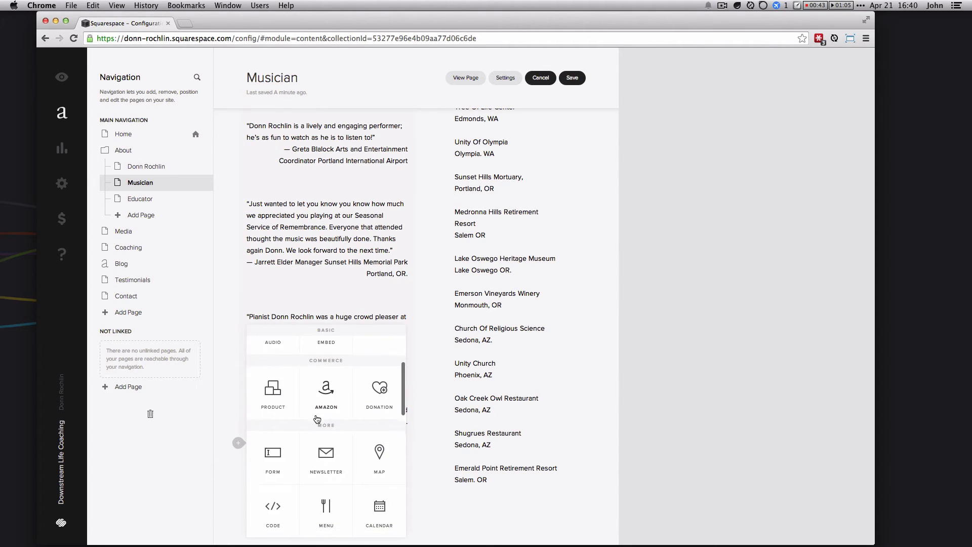
{"action": "scroll", "coordinate": [309, 426], "scroll_direction": "down", "scroll_amount": 1}
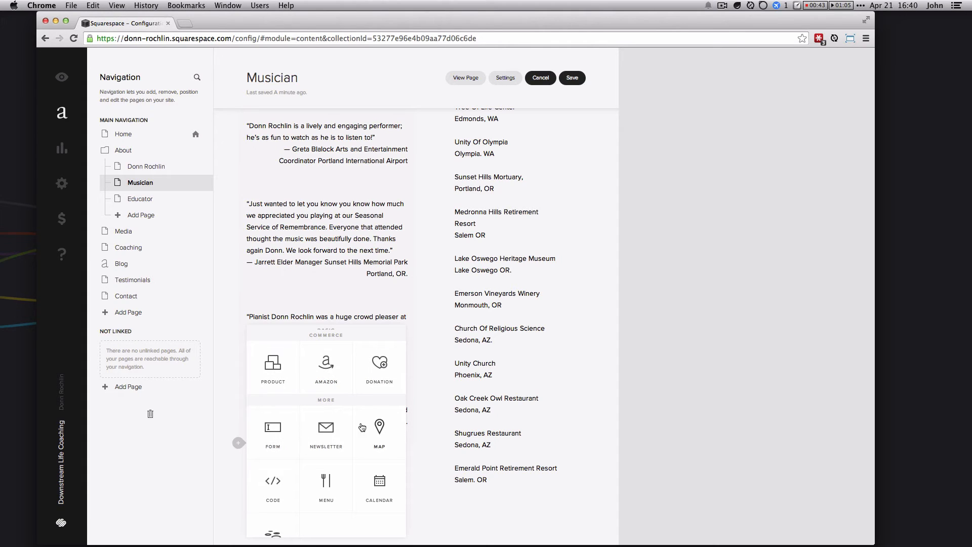
{"action": "scroll", "coordinate": [377, 431], "scroll_direction": "down", "scroll_amount": 2}
{"action": "scroll", "coordinate": [270, 480], "scroll_direction": "up", "scroll_amount": 8}
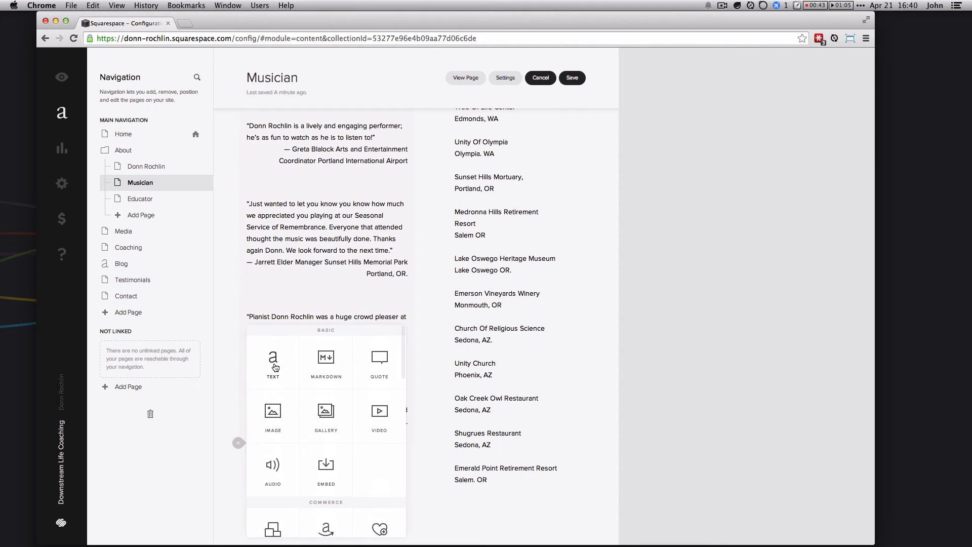
{"action": "left_click", "coordinate": [273, 415]}
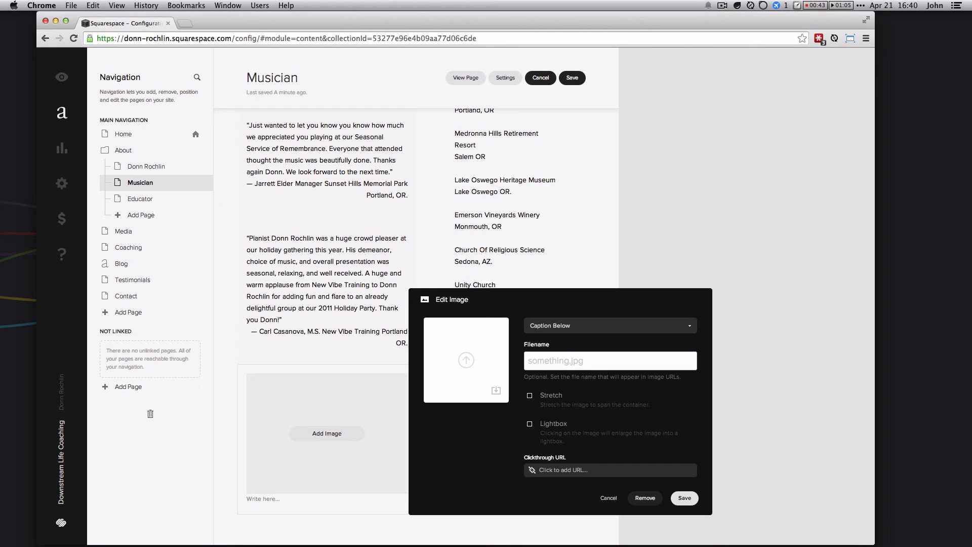
Step: Upload the pianist photo into the image block, set caption to Do Not Display Caption, and save
{"action": "left_click_drag", "start_coordinate": [874, 334], "coordinate": [462, 346]}
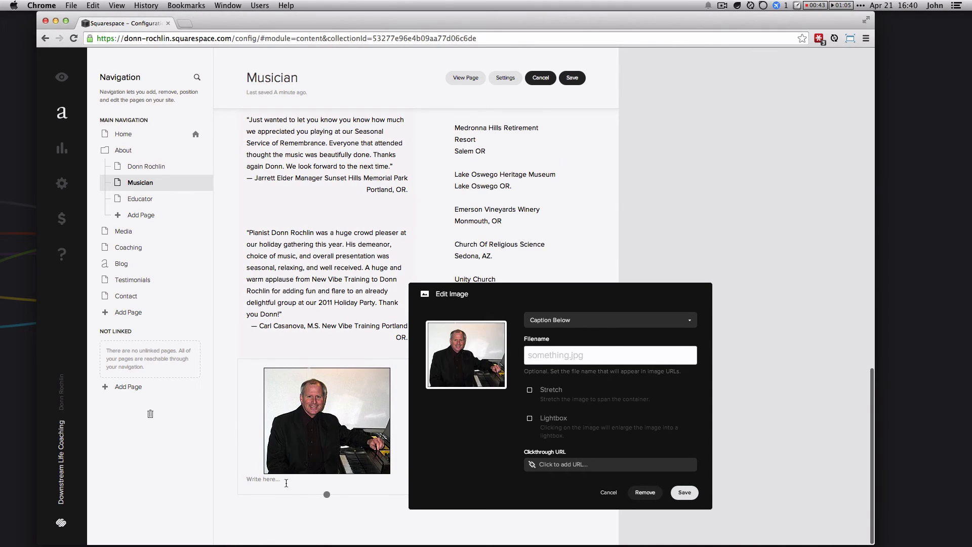
{"action": "left_click", "coordinate": [248, 479]}
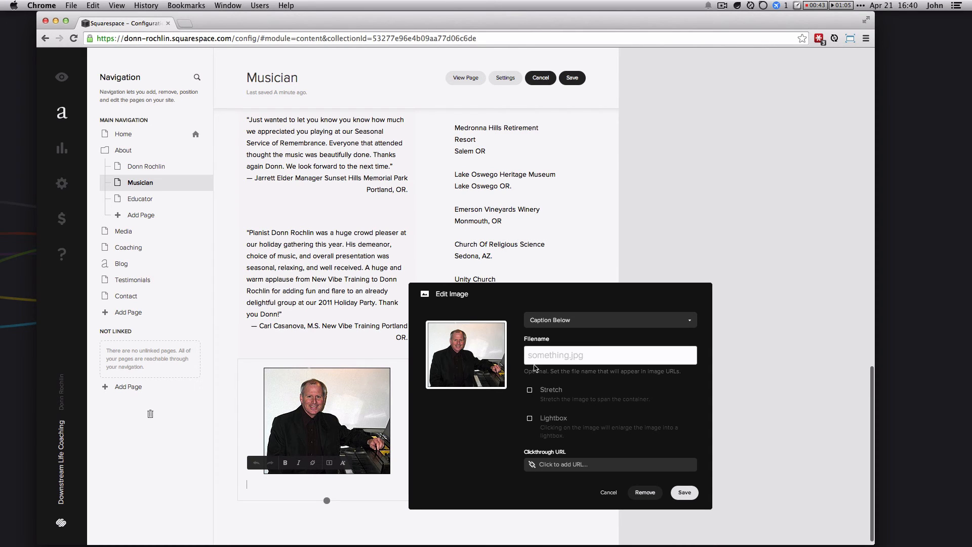
{"action": "left_click", "coordinate": [572, 324]}
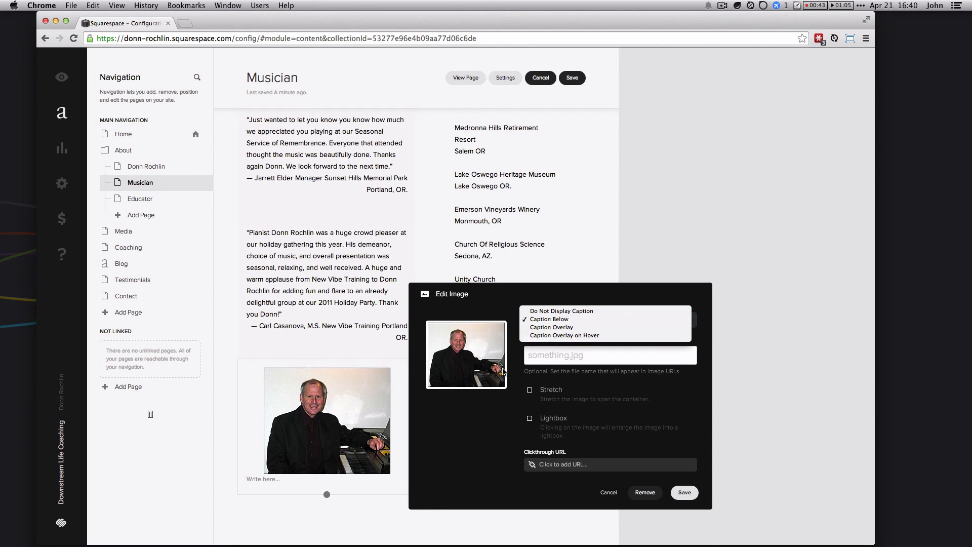
{"action": "left_click", "coordinate": [557, 311]}
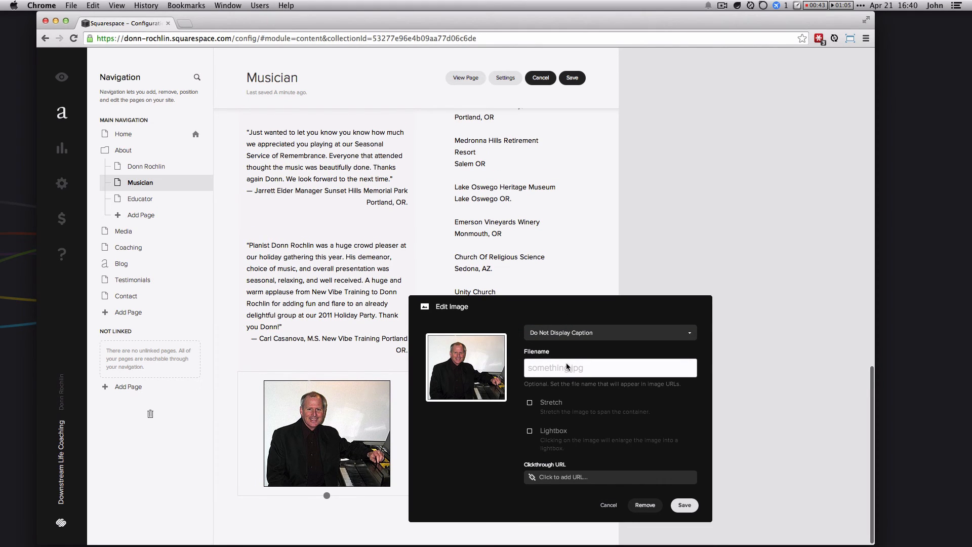
{"action": "left_click", "coordinate": [684, 505]}
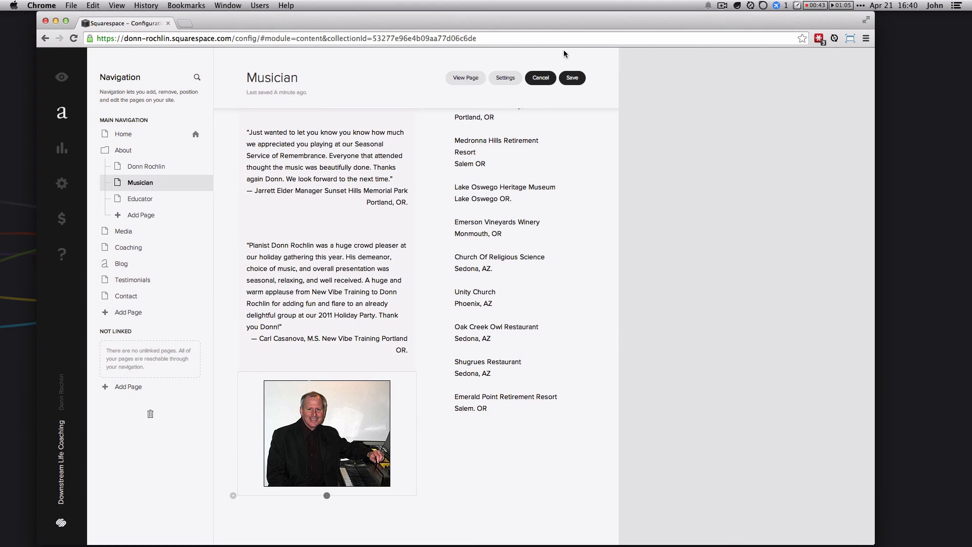
Step: Save the Musician page and check the pianist photo on the live page
{"action": "left_click", "coordinate": [572, 78]}
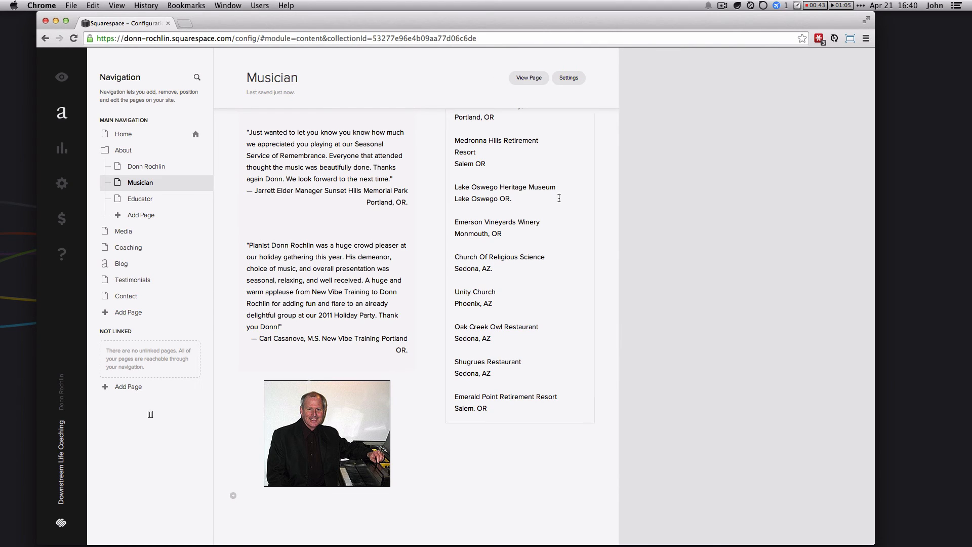
{"action": "left_click", "coordinate": [544, 82]}
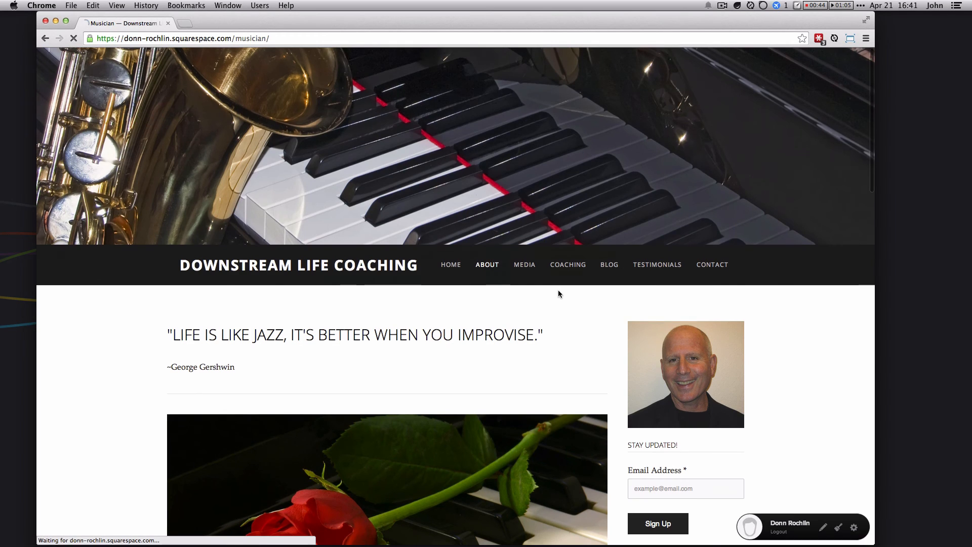
{"action": "scroll", "coordinate": [558, 291], "scroll_direction": "down", "scroll_amount": 20}
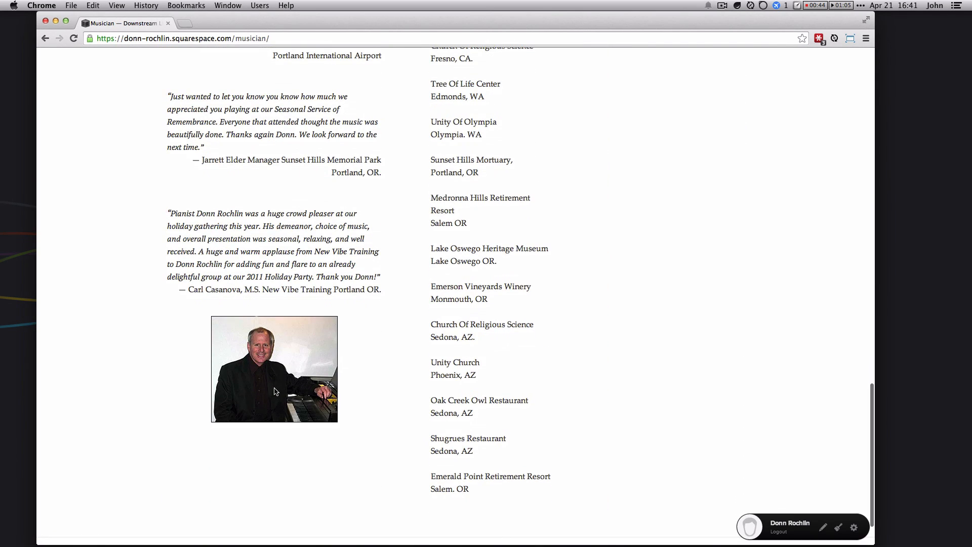
{"action": "scroll", "coordinate": [298, 381], "scroll_direction": "up", "scroll_amount": 3}
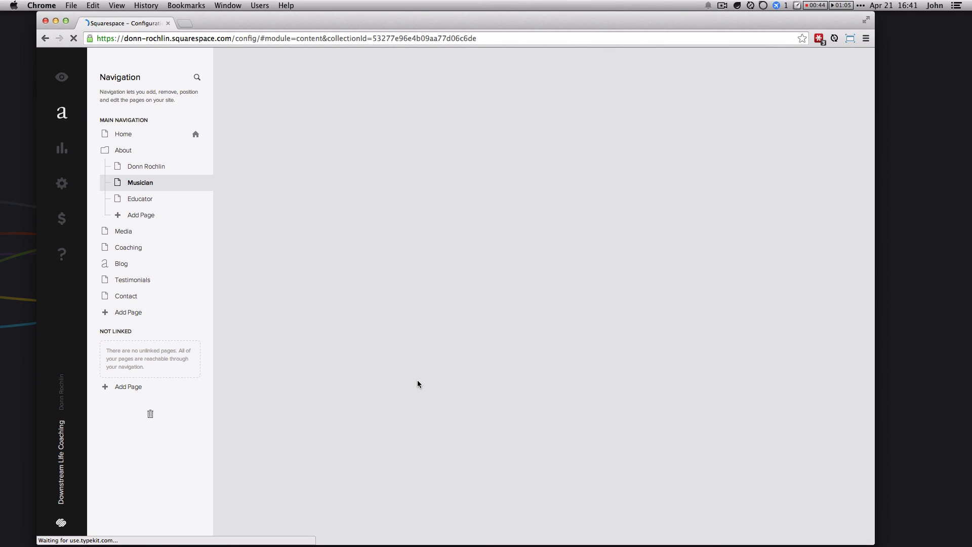
Step: Delete the pianist photo block via the trash target, save the page and view it live
{"action": "scroll", "coordinate": [422, 361], "scroll_direction": "down", "scroll_amount": 10}
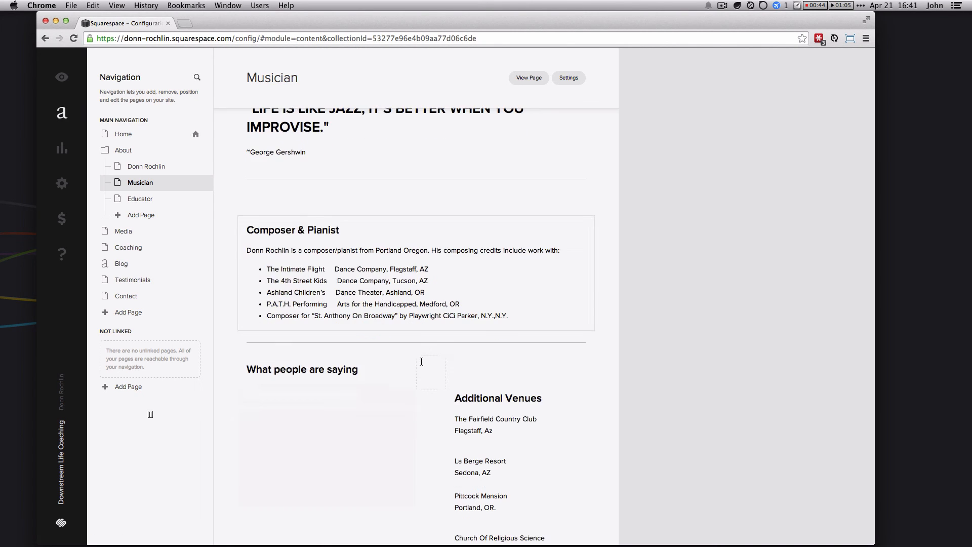
{"action": "scroll", "coordinate": [407, 354], "scroll_direction": "down", "scroll_amount": 10}
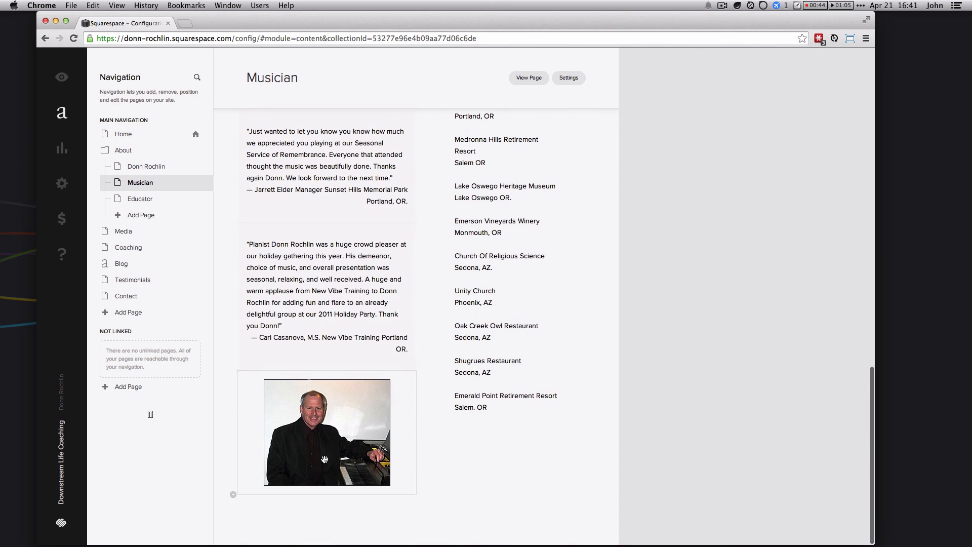
{"action": "left_click_drag", "start_coordinate": [323, 436], "coordinate": [412, 538]}
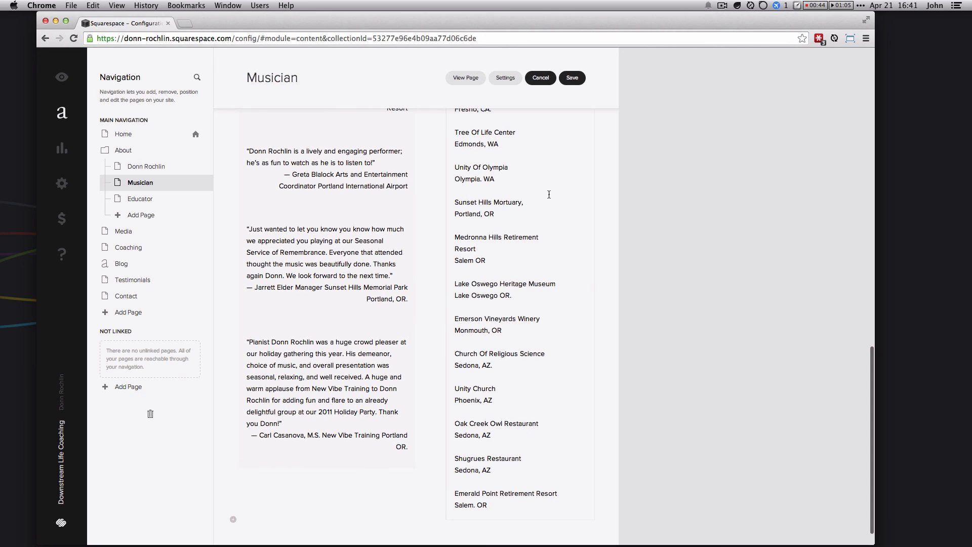
{"action": "left_click", "coordinate": [573, 81]}
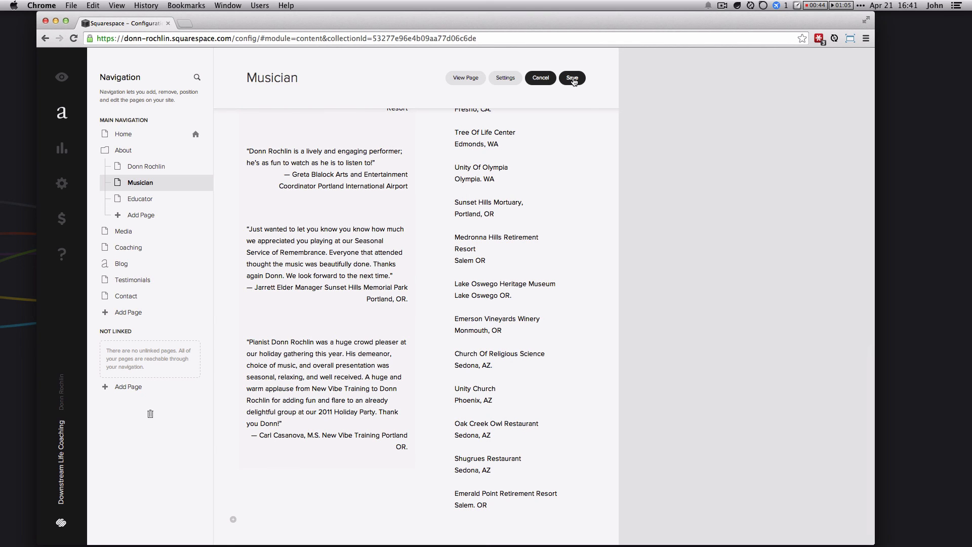
{"action": "left_click", "coordinate": [536, 80]}
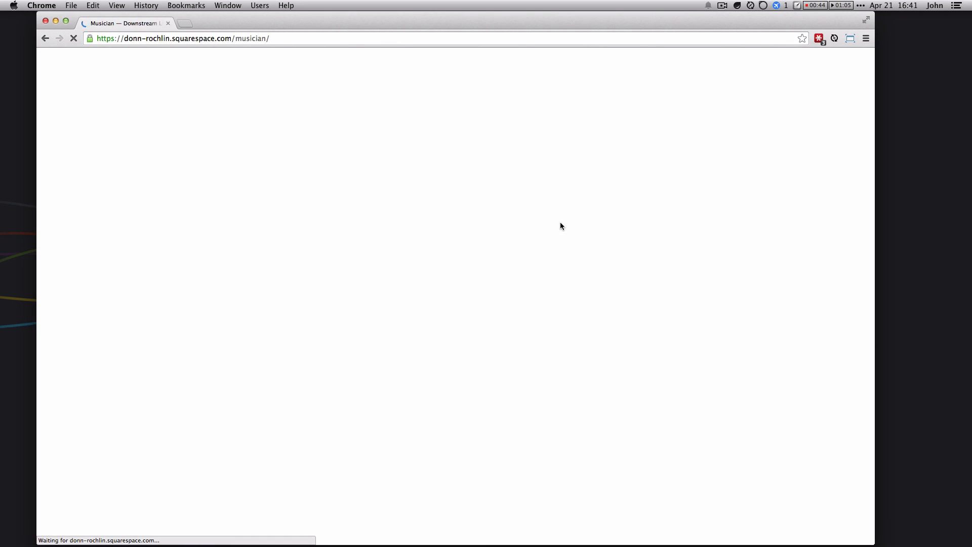
{"action": "scroll", "coordinate": [545, 364], "scroll_direction": "down", "scroll_amount": 13}
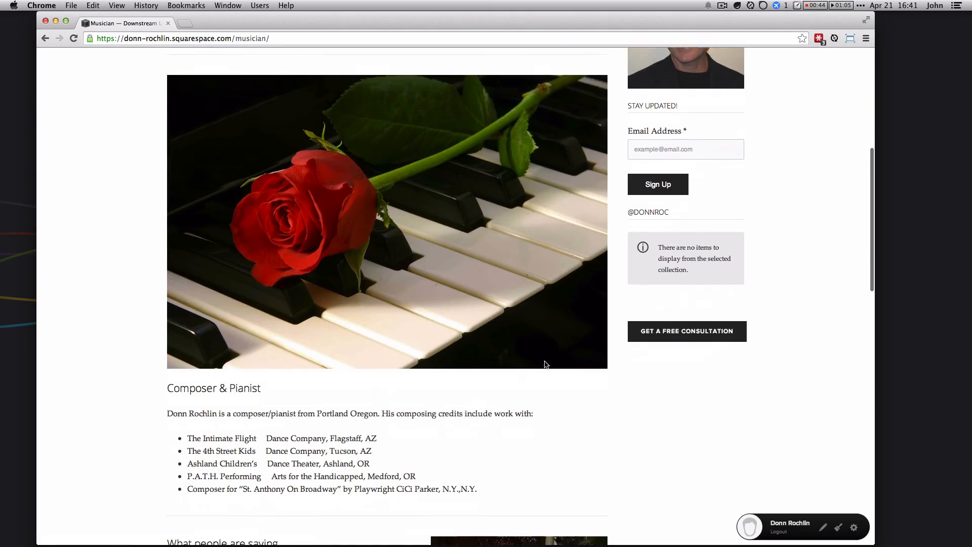
{"action": "scroll", "coordinate": [545, 365], "scroll_direction": "down", "scroll_amount": 10}
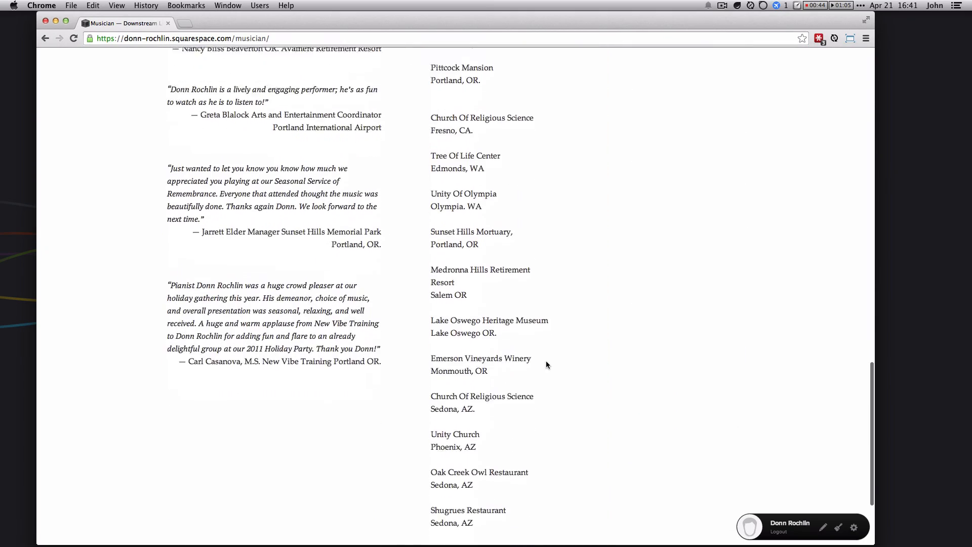
{"action": "scroll", "coordinate": [546, 365], "scroll_direction": "up", "scroll_amount": 20}
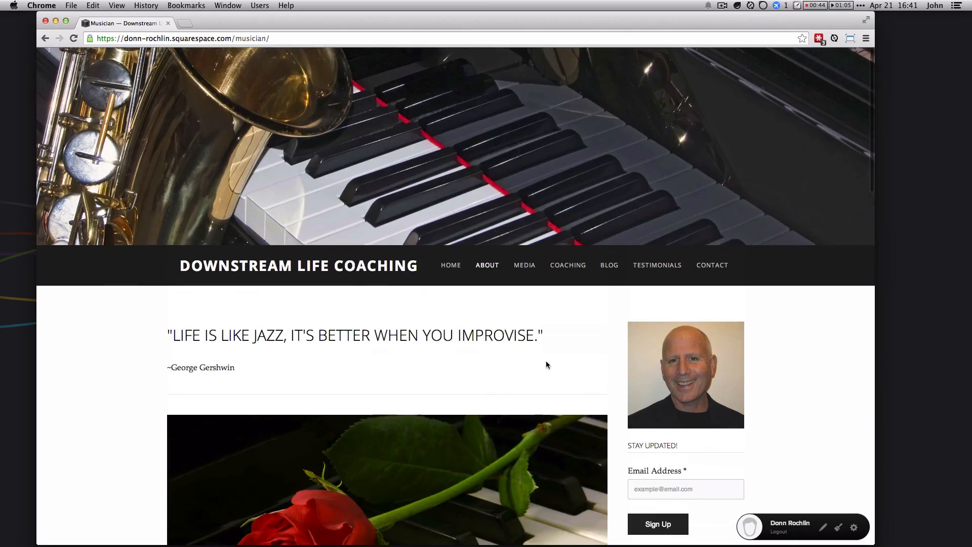
{"action": "scroll", "coordinate": [546, 364], "scroll_direction": "down", "scroll_amount": 20}
{"action": "scroll", "coordinate": [546, 364], "scroll_direction": "up", "scroll_amount": 20}
{"action": "scroll", "coordinate": [545, 361], "scroll_direction": "up", "scroll_amount": 3}
{"action": "scroll", "coordinate": [401, 342], "scroll_direction": "down", "scroll_amount": 4}
{"action": "scroll", "coordinate": [401, 342], "scroll_direction": "down", "scroll_amount": 12}
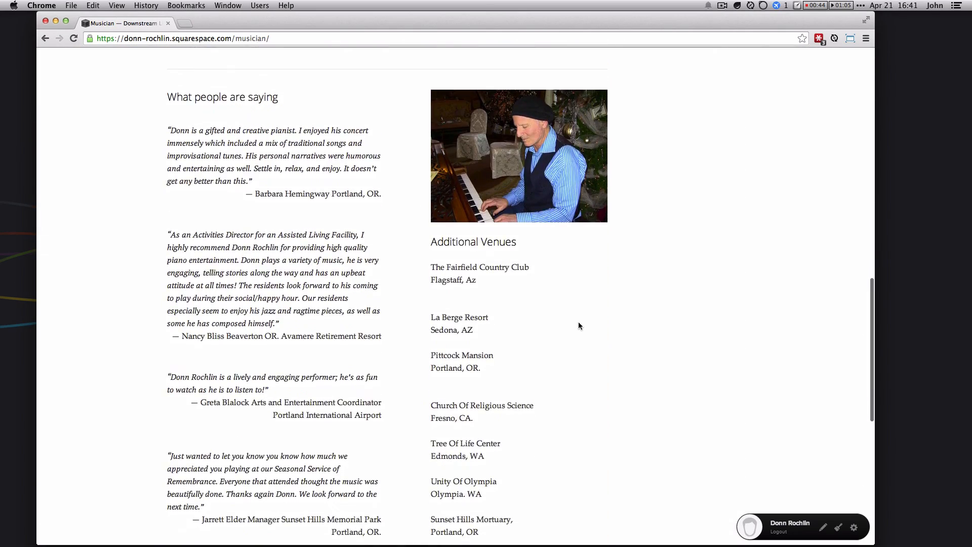
{"action": "scroll", "coordinate": [578, 321], "scroll_direction": "up", "scroll_amount": 16}
{"action": "scroll", "coordinate": [586, 311], "scroll_direction": "down", "scroll_amount": 10}
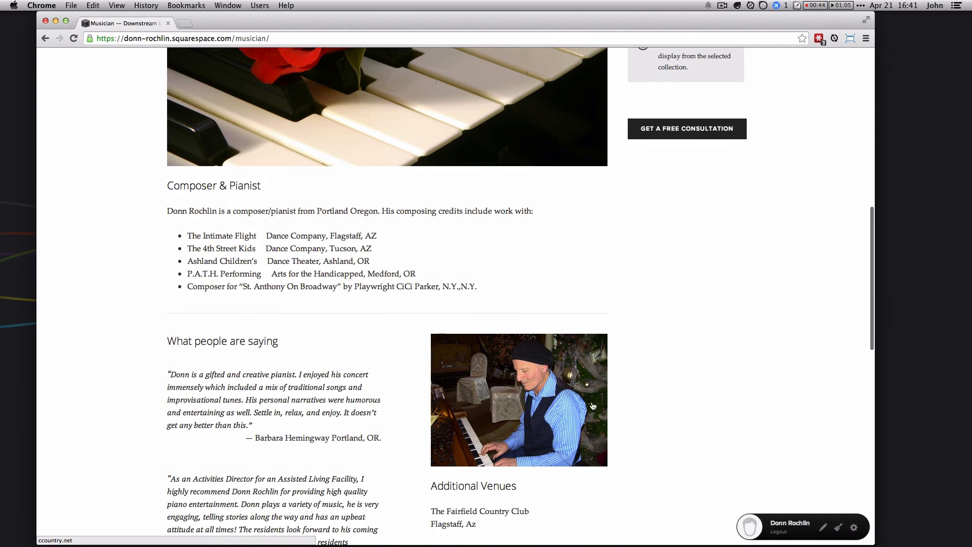
{"action": "scroll", "coordinate": [527, 300], "scroll_direction": "up", "scroll_amount": 10}
{"action": "scroll", "coordinate": [526, 300], "scroll_direction": "down", "scroll_amount": 20}
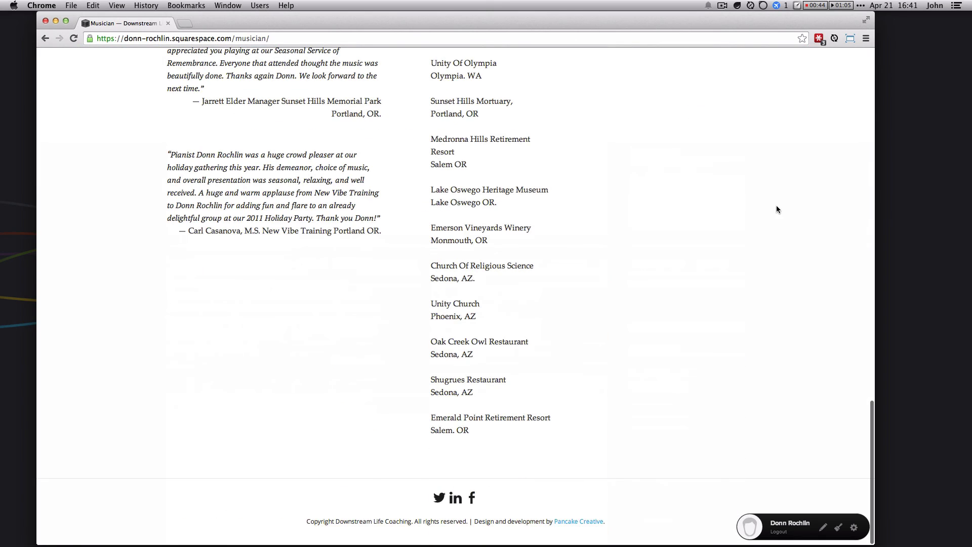